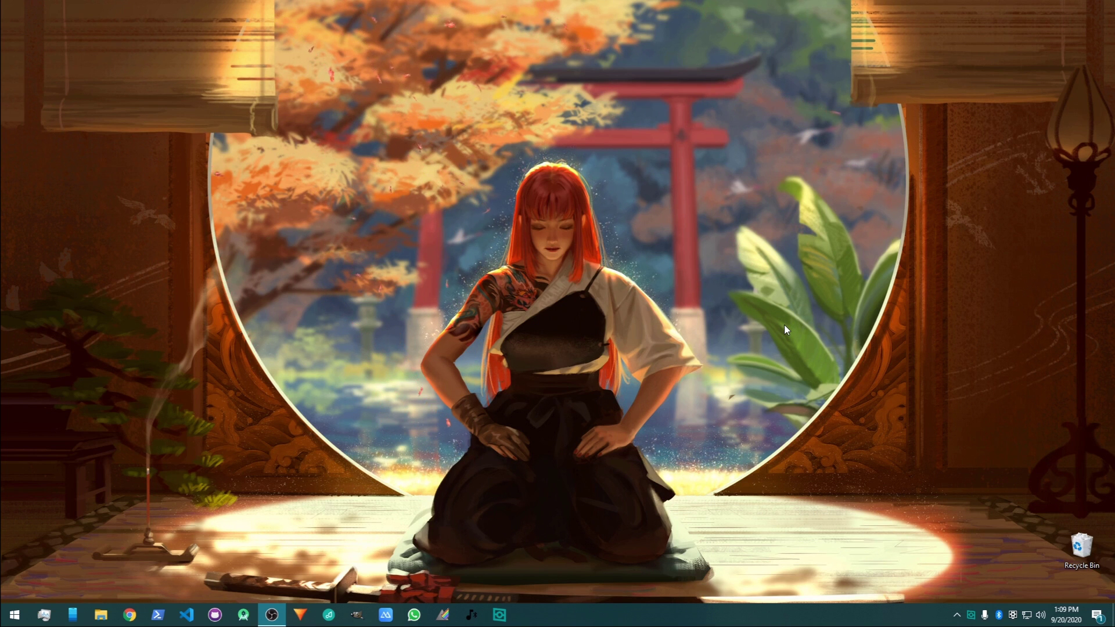
Step: Refresh the desktop, launch Chrome and search Google for 'obs studio'
right_click(580, 225)
click(598, 256)
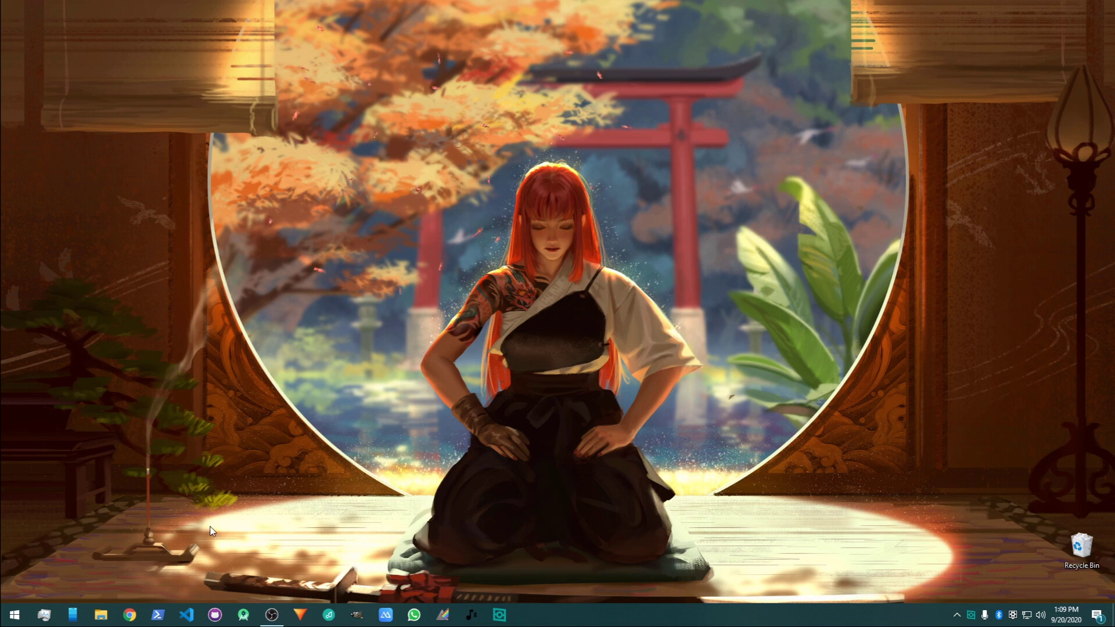
click(129, 614)
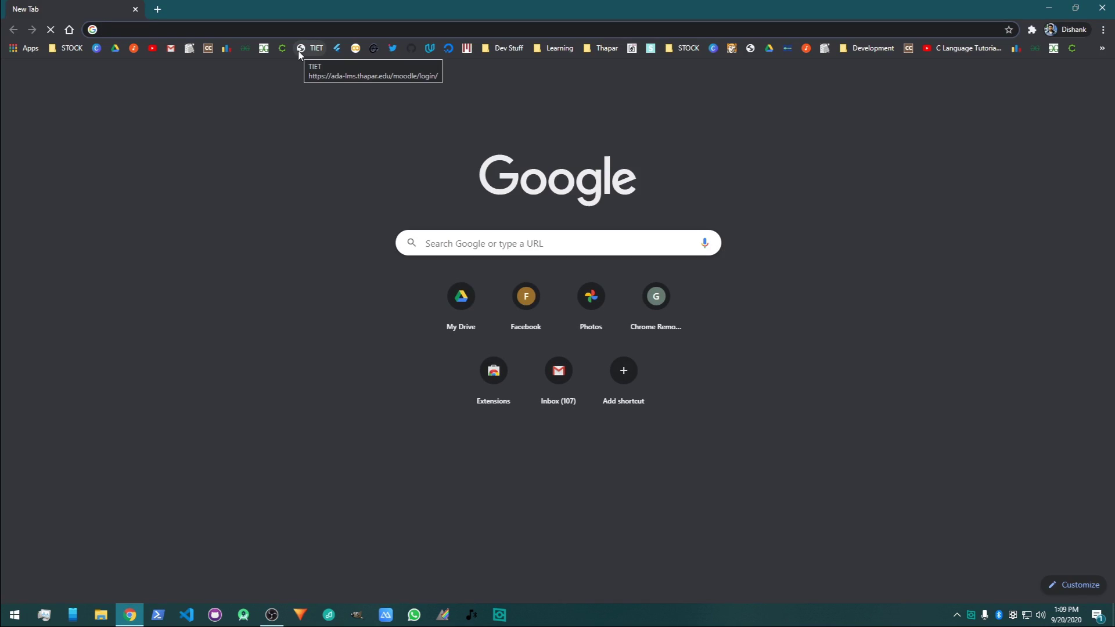
text(o)
key(BackSpace)
key(BackSpace)
text(o)
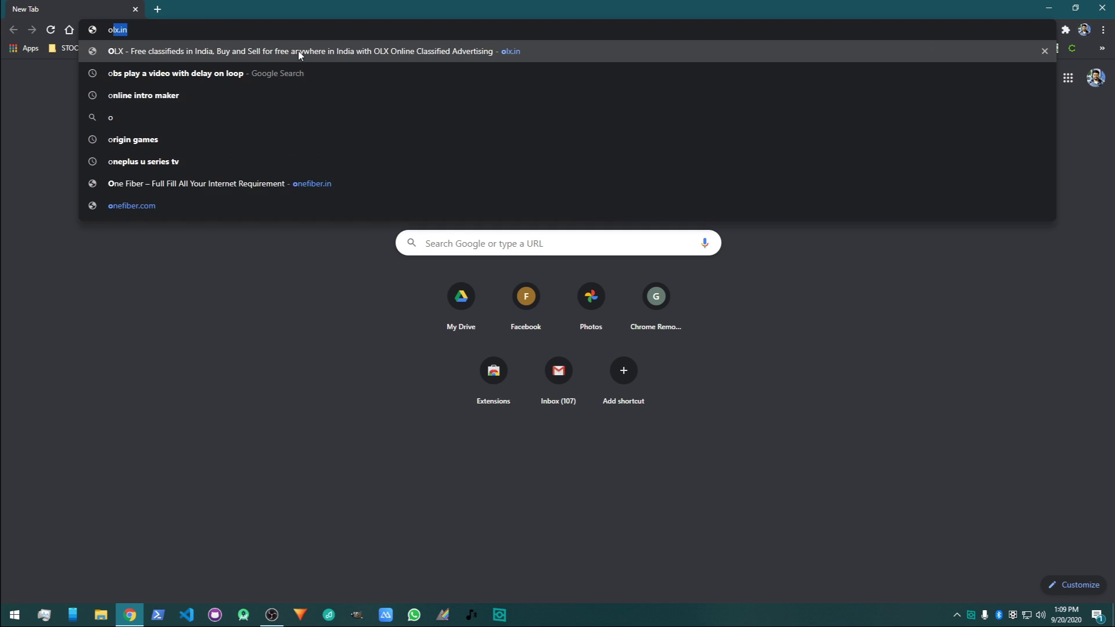
text(bs studio)
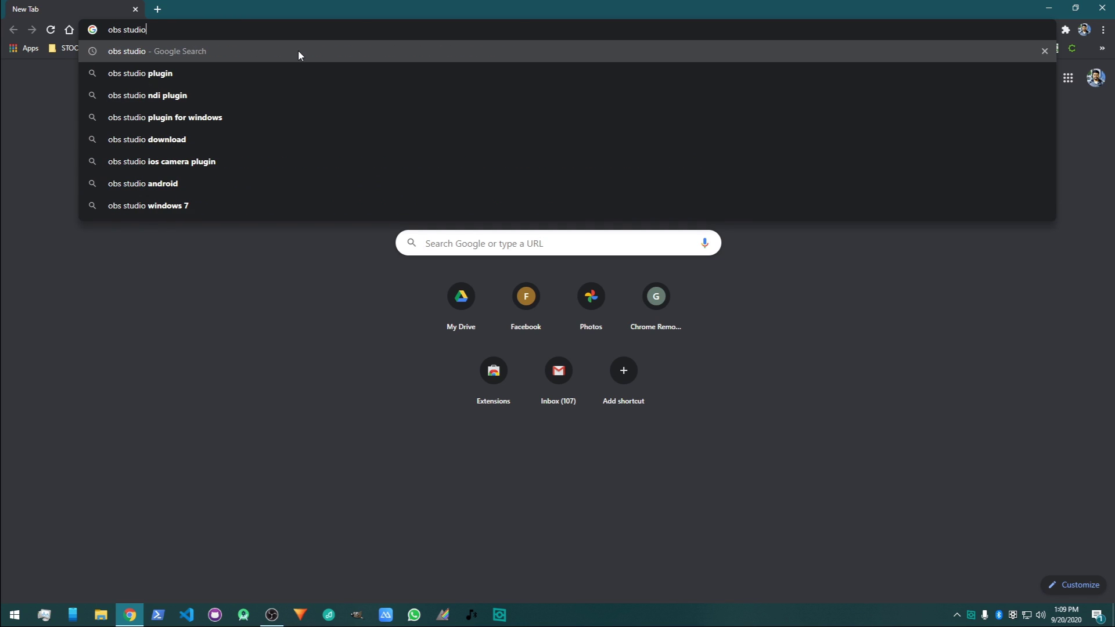
key(Return)
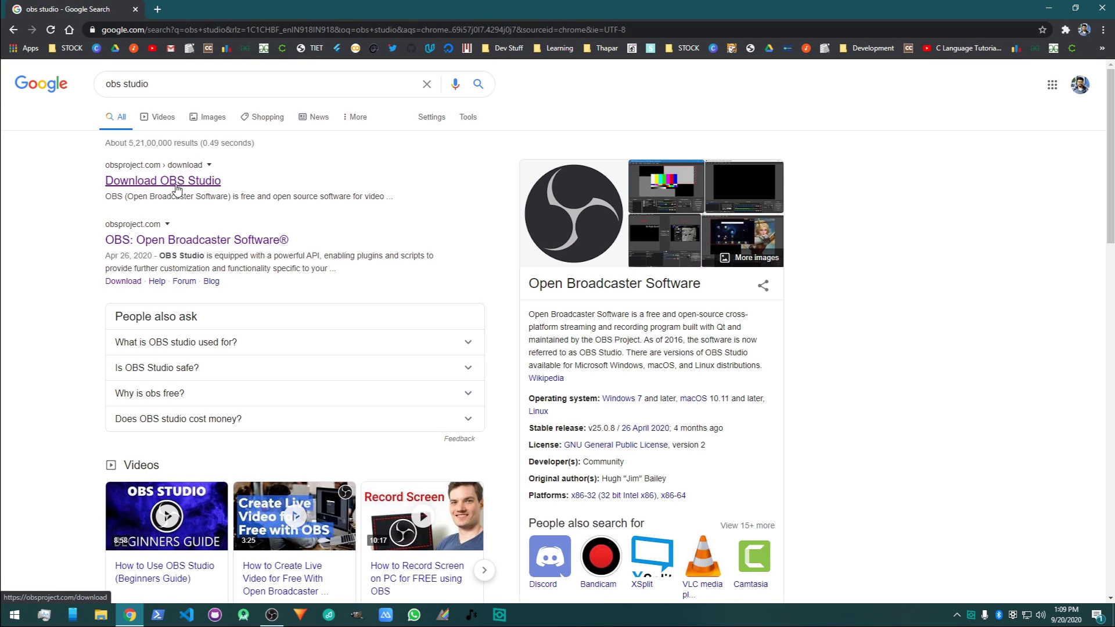
Step: Open the Download OBS Studio result and select its obsproject.com/download address
click(177, 183)
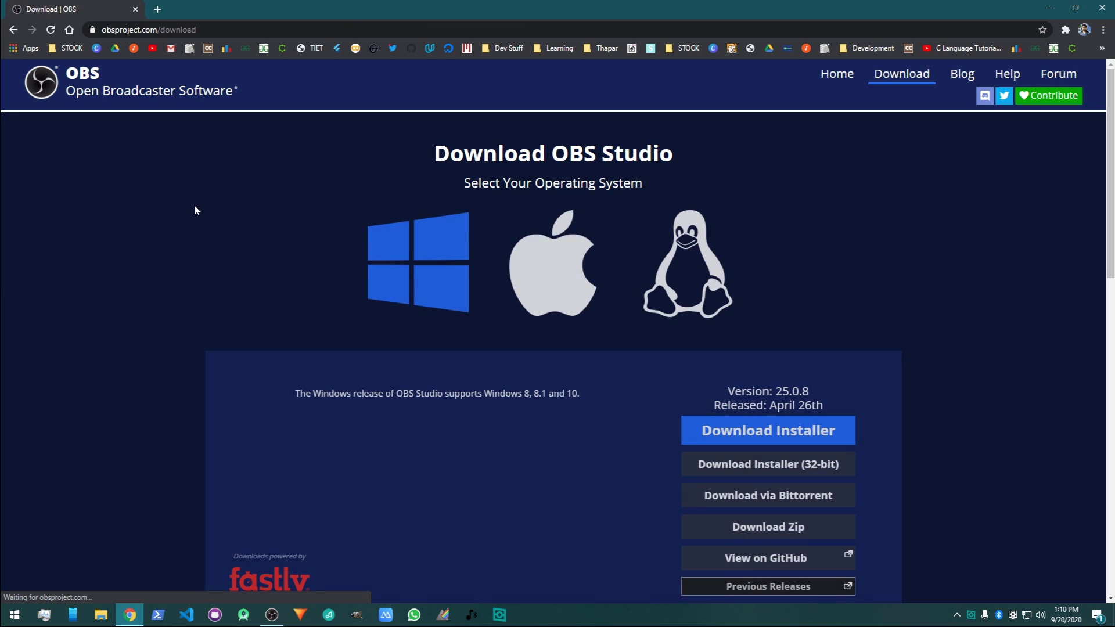
scroll(388, 261, down, 2)
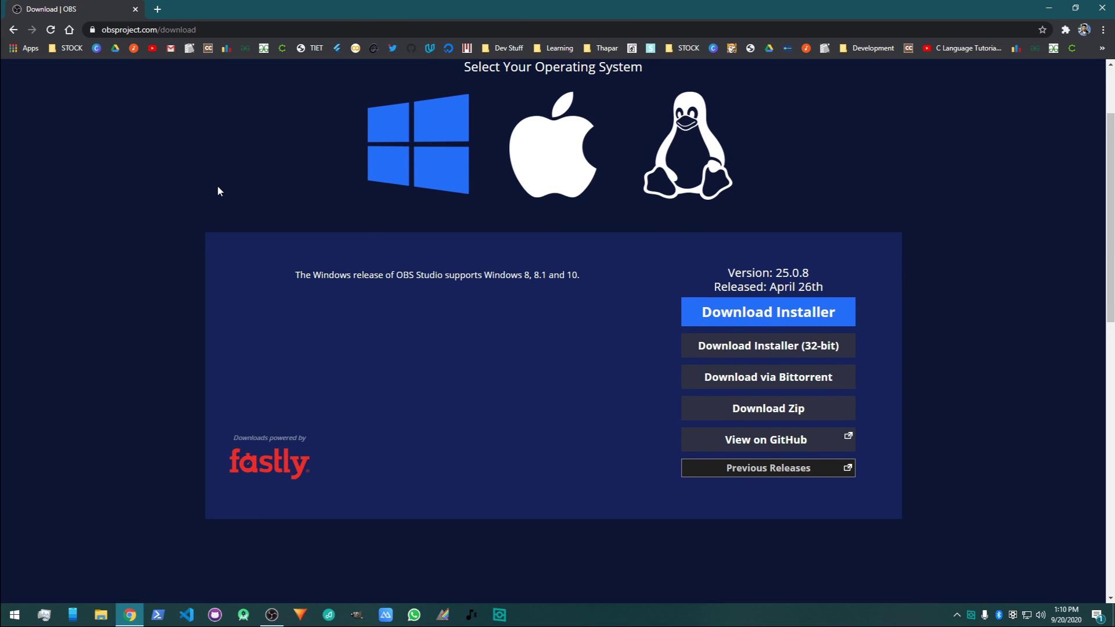
scroll(219, 191, up, 1)
click(186, 29)
double_click(203, 30)
click(185, 30)
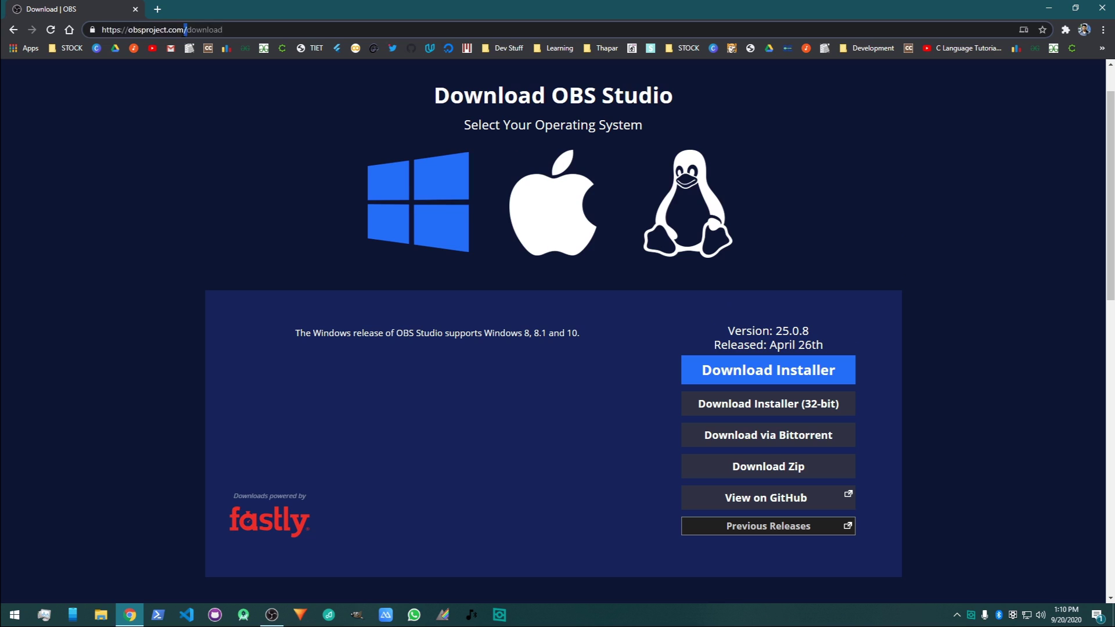
triple_click(185, 29)
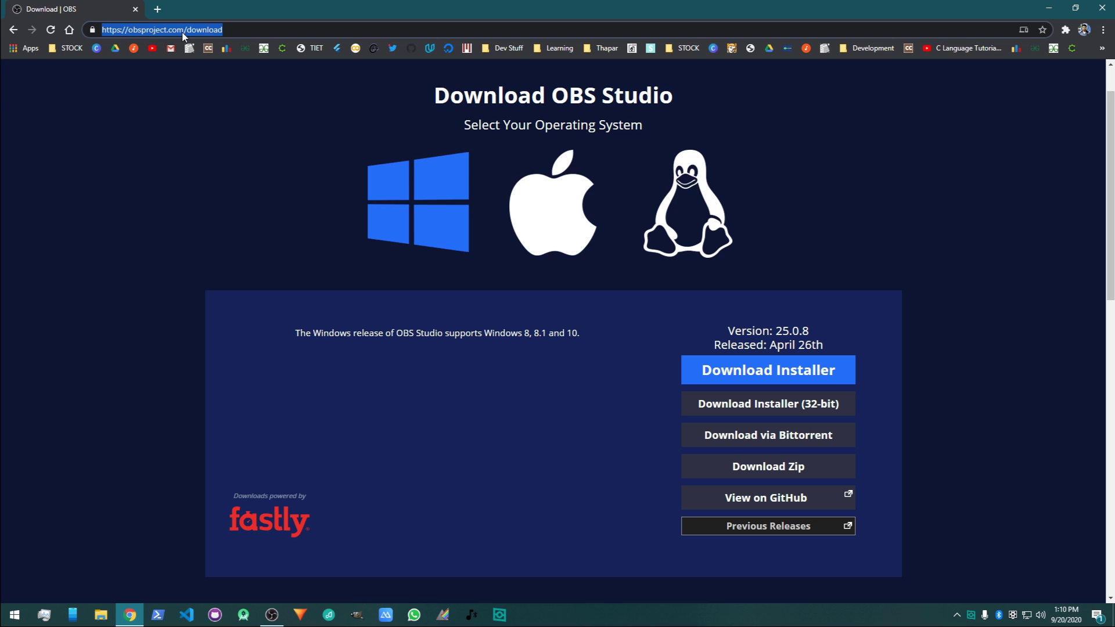
Step: Search 'reafir plugin', open the ReaPlugs page at reaper.fm/reaplugs/, and select its address
text(rea)
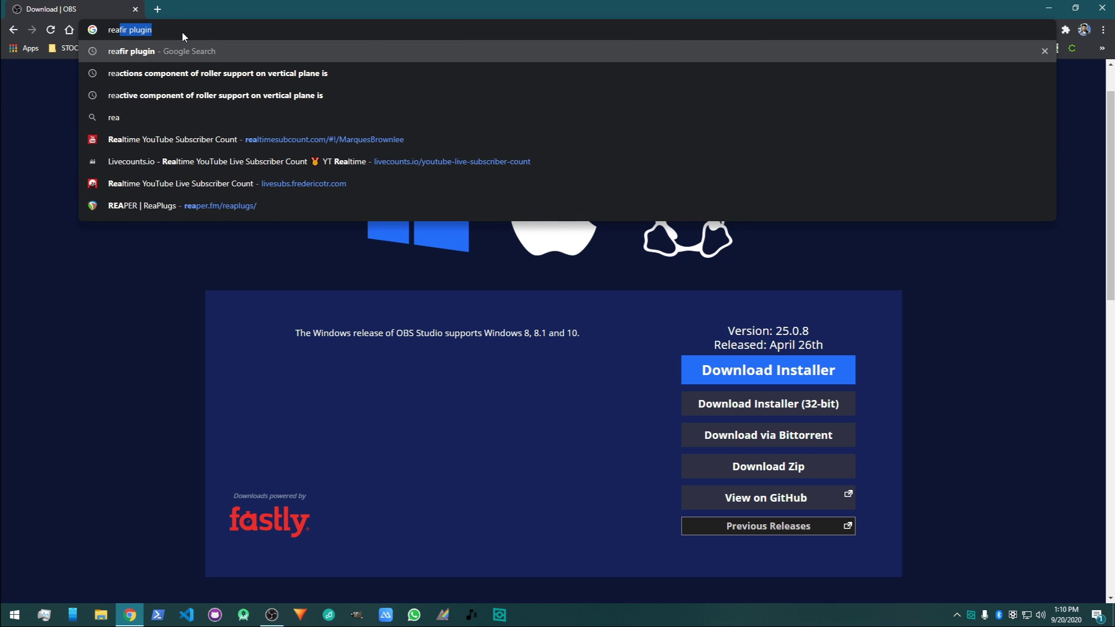
text(fir)
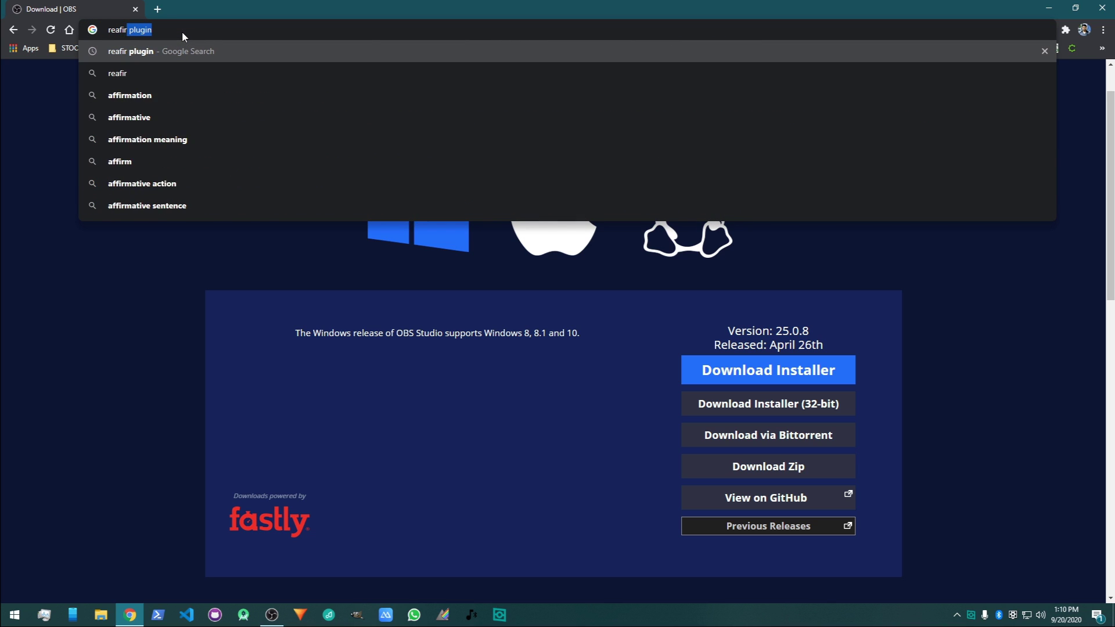
key(Return)
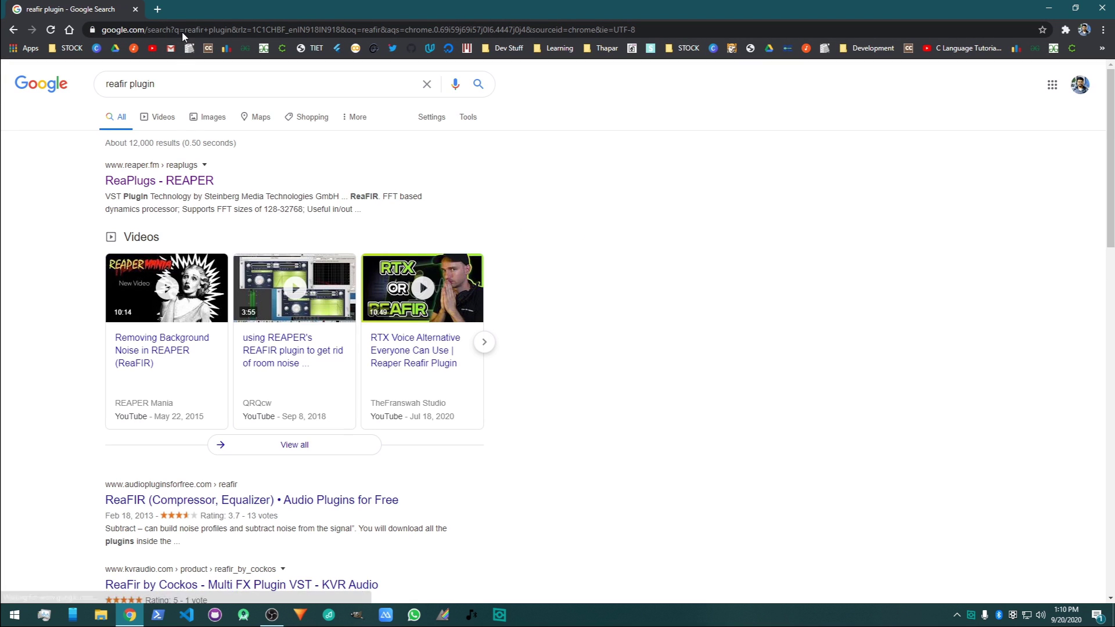
click(192, 180)
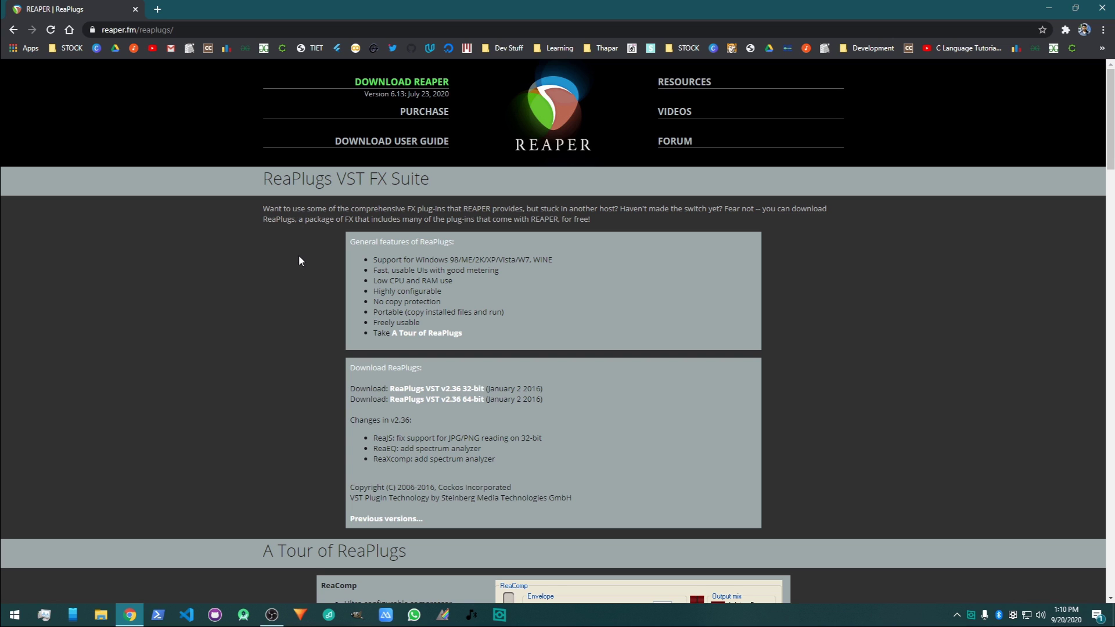
scroll(408, 304, down, 2)
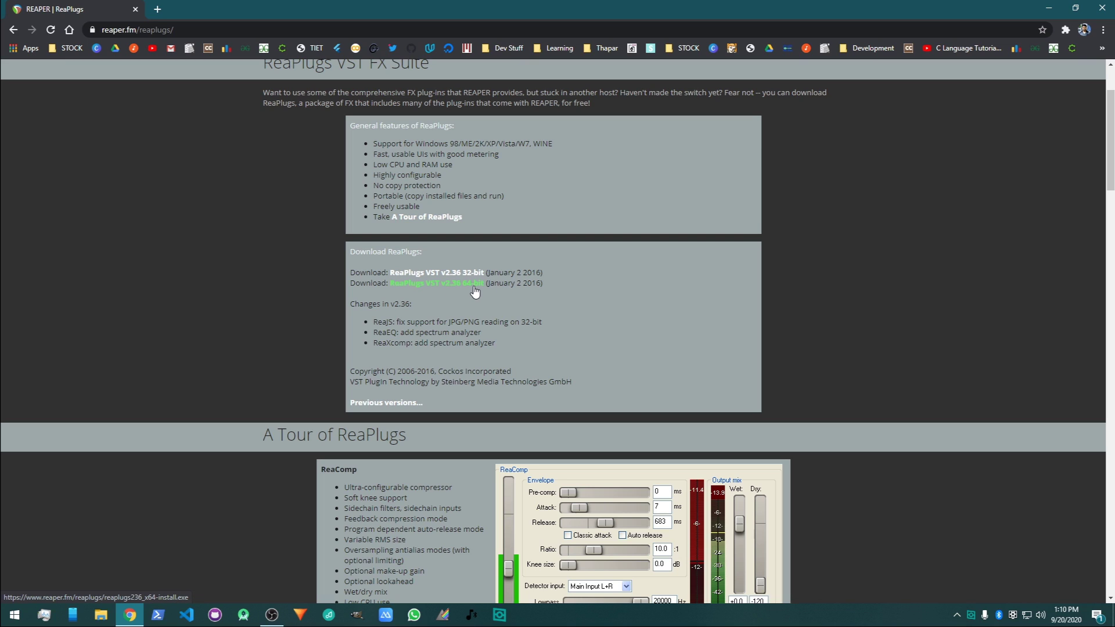
click(224, 33)
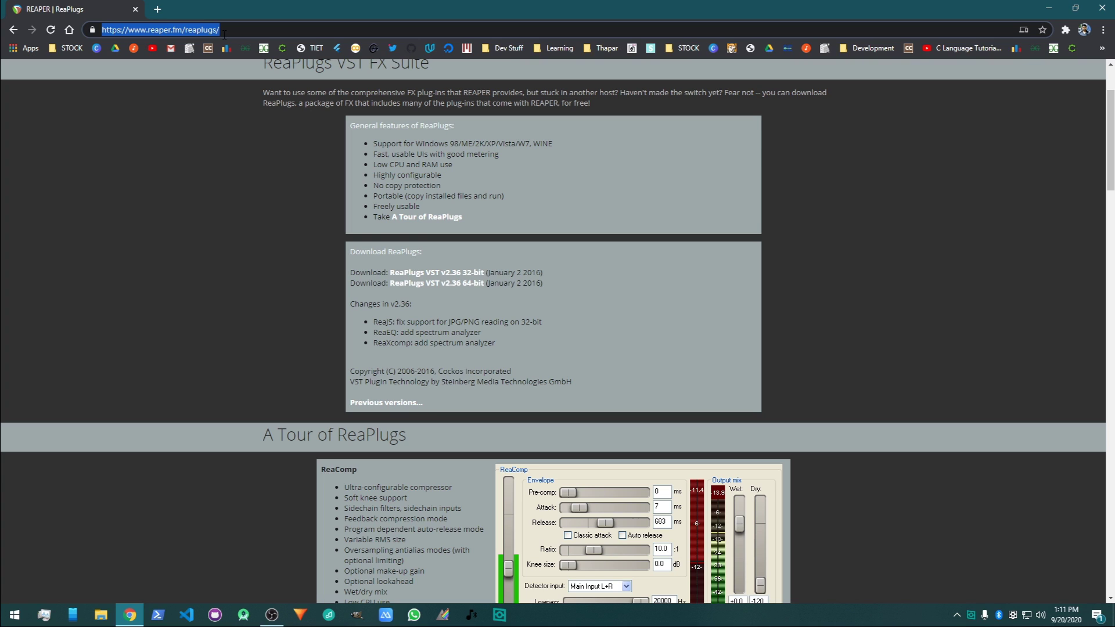
Step: Search 'xsplit vcam' and start the XSplit VCam download for Windows
text(xplit)
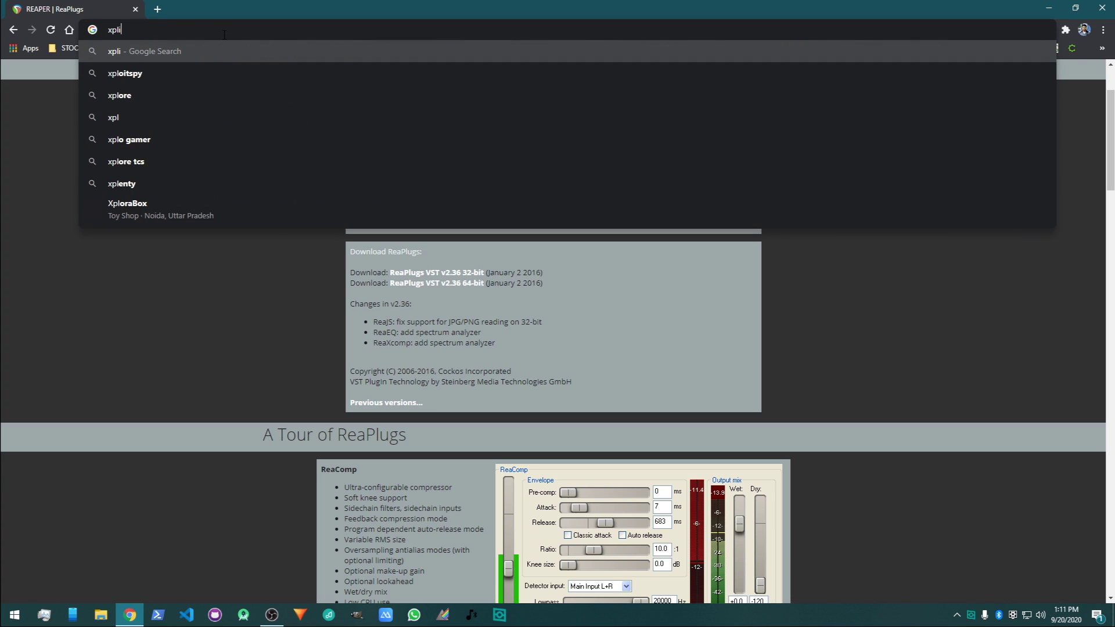
key(BackSpace)
key(BackSpace)
key(BackSpace)
key(BackSpace)
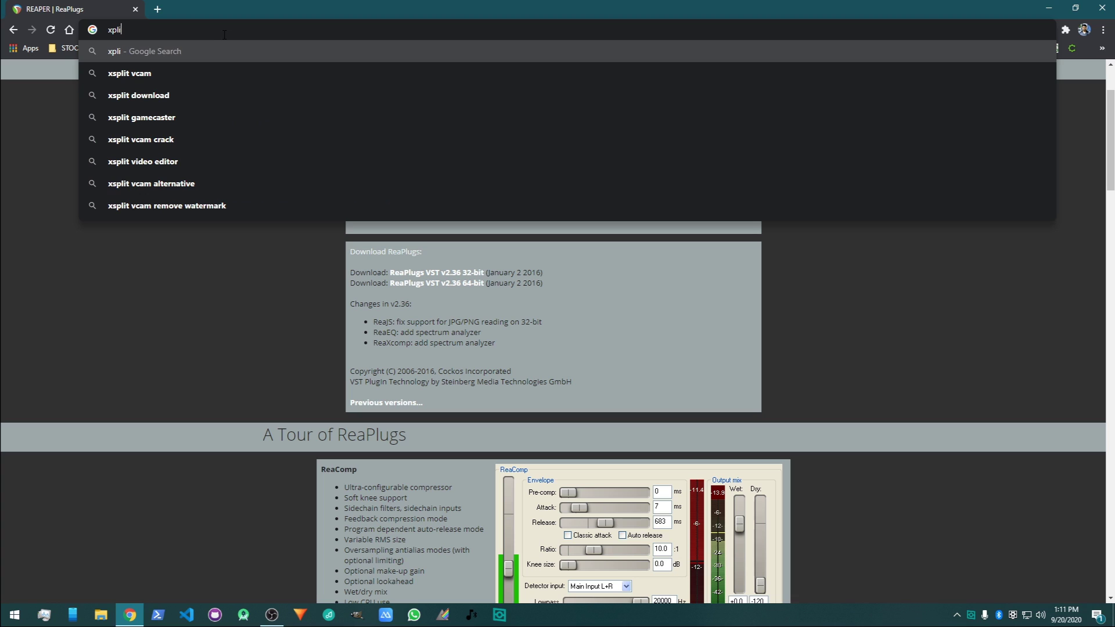
text(spli)
key(Return)
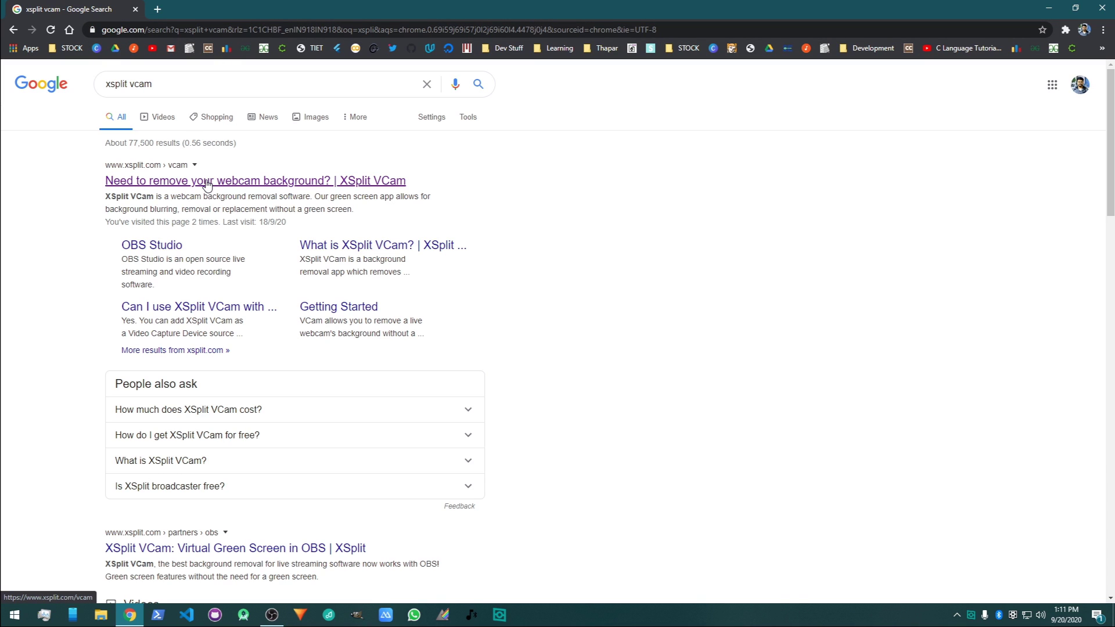
click(207, 183)
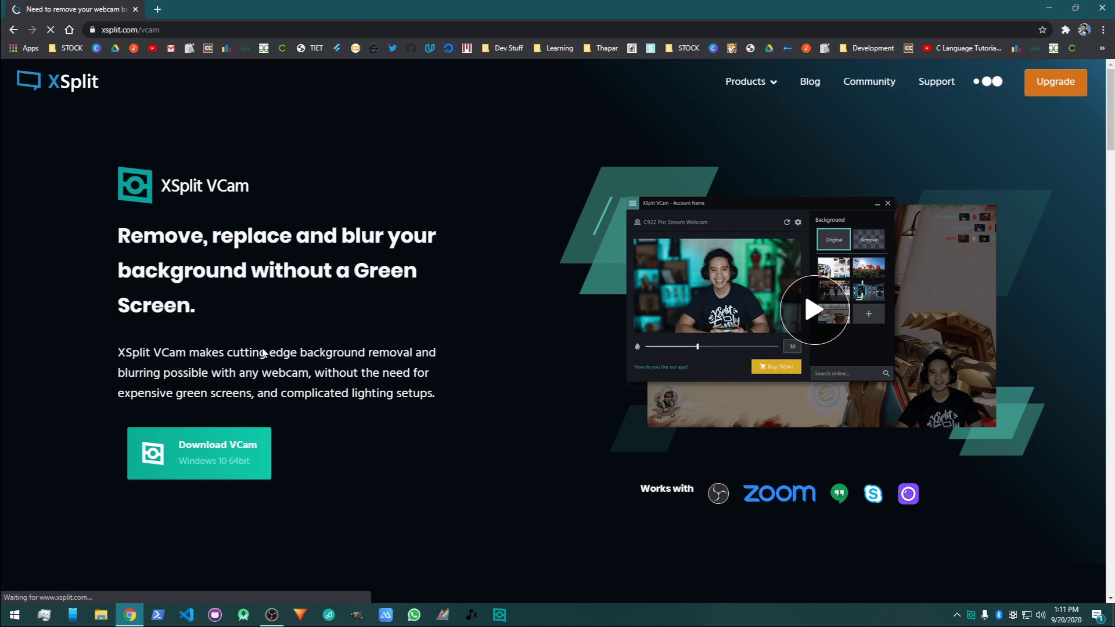
click(252, 459)
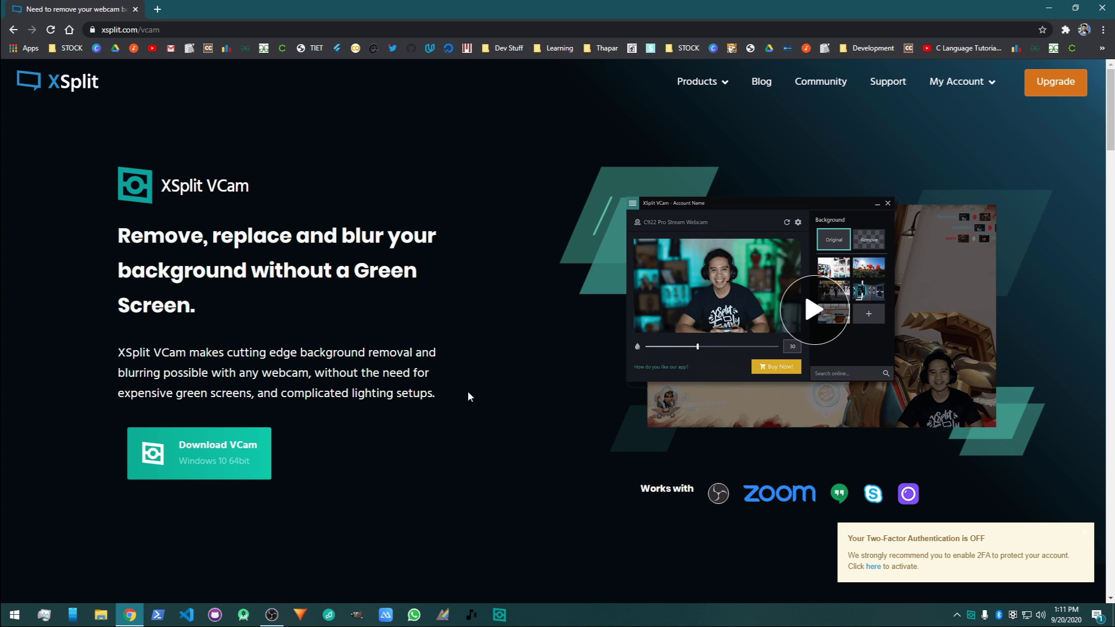
Step: Close Chrome and refresh the desktop
click(1099, 8)
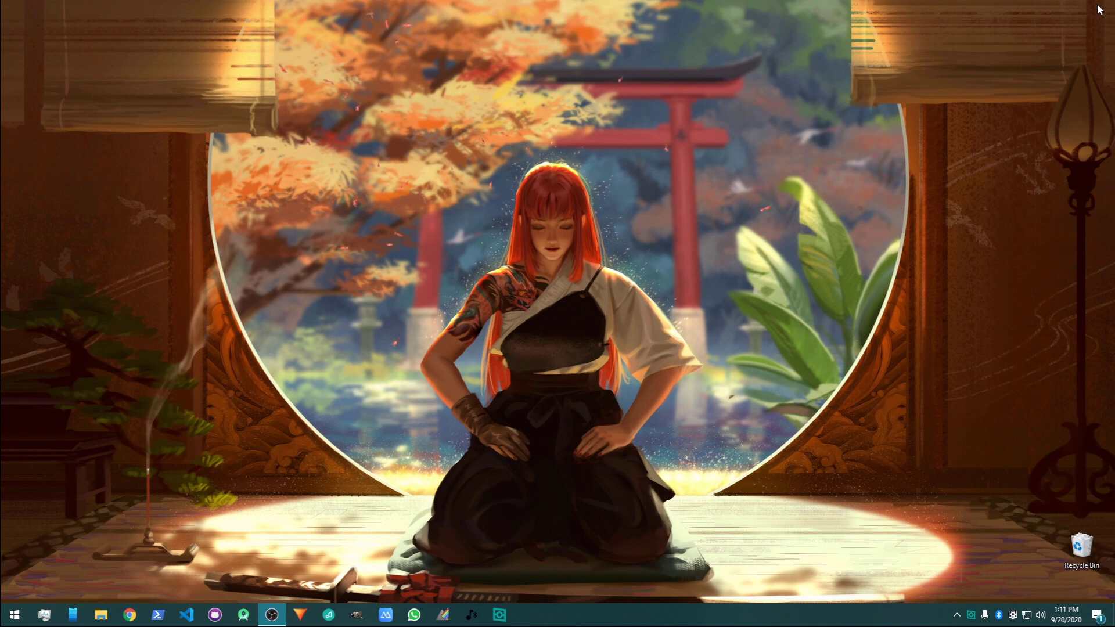
right_click(652, 249)
click(679, 282)
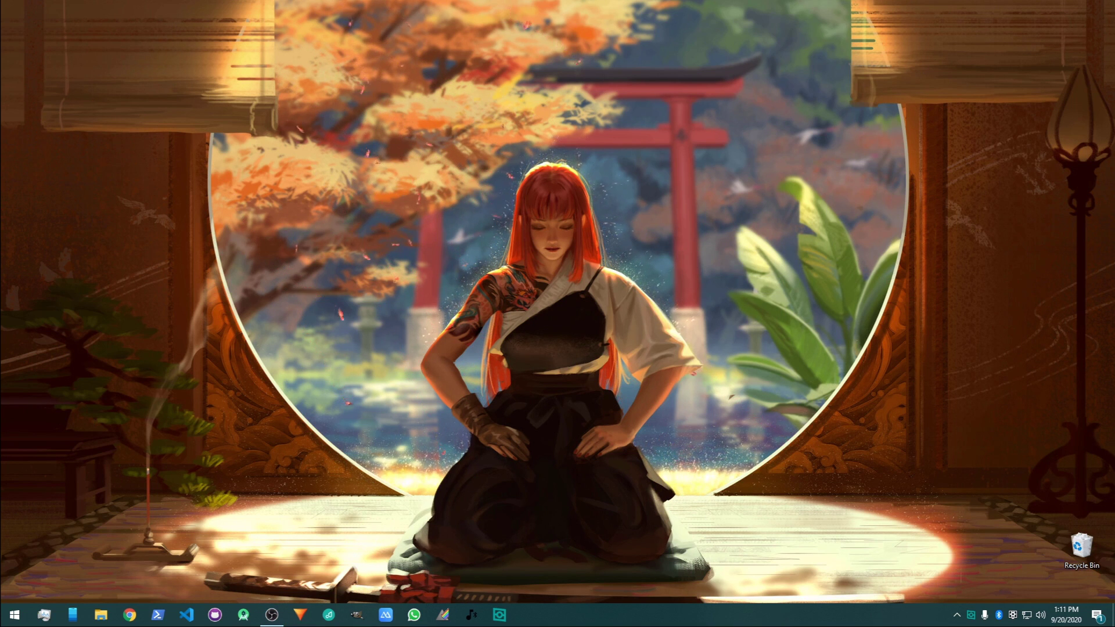
Step: Bring OBS forward and confirm Default as the Mic/Aux device in its properties
click(271, 615)
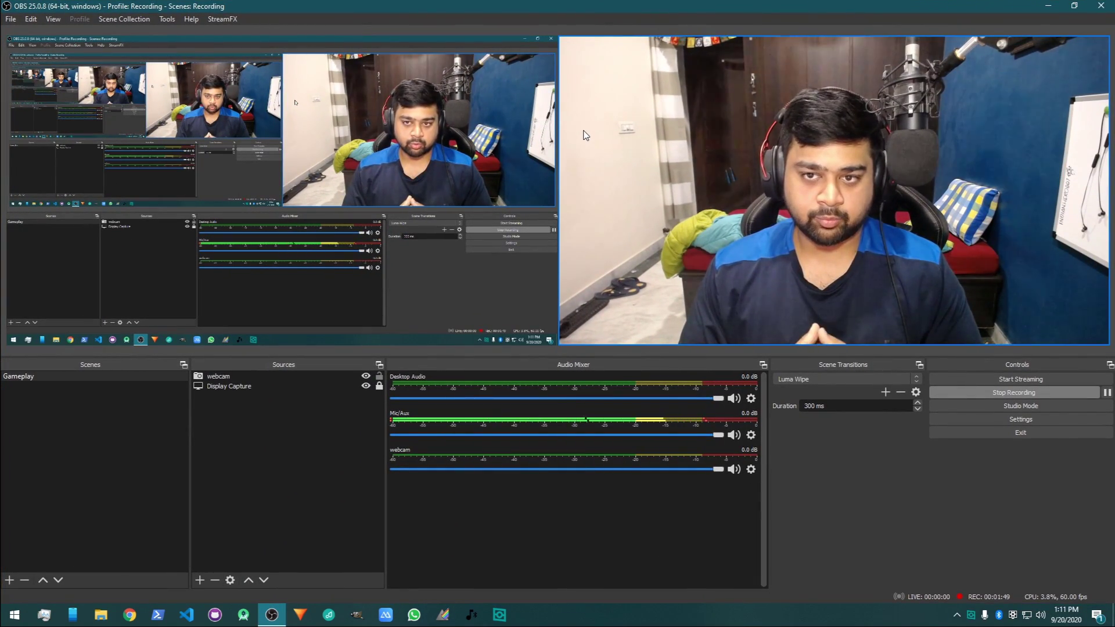
click(260, 376)
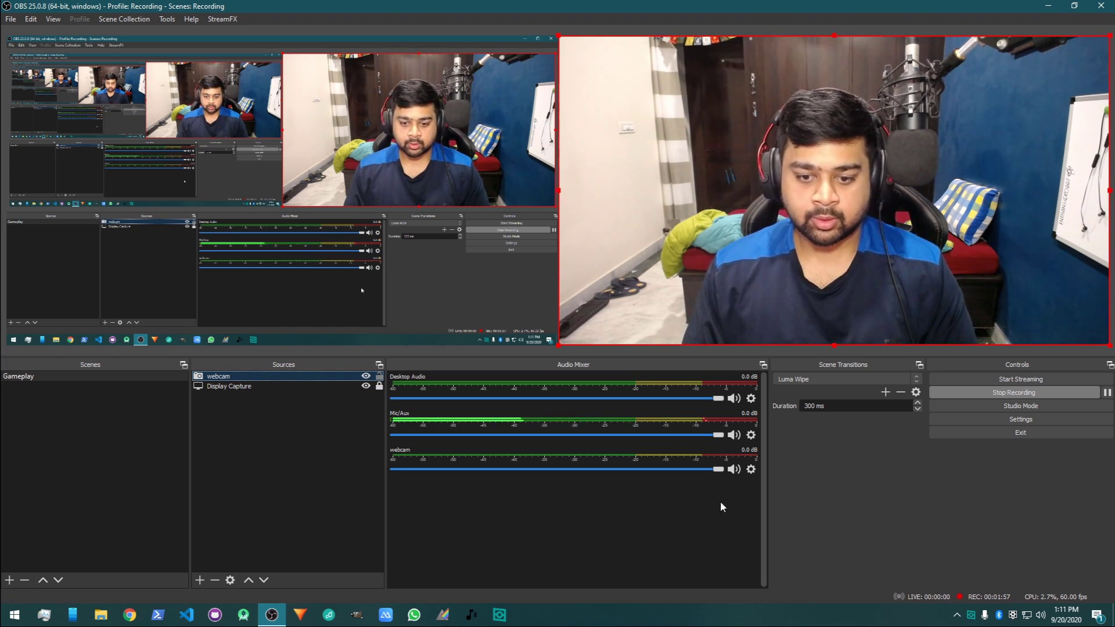
click(752, 435)
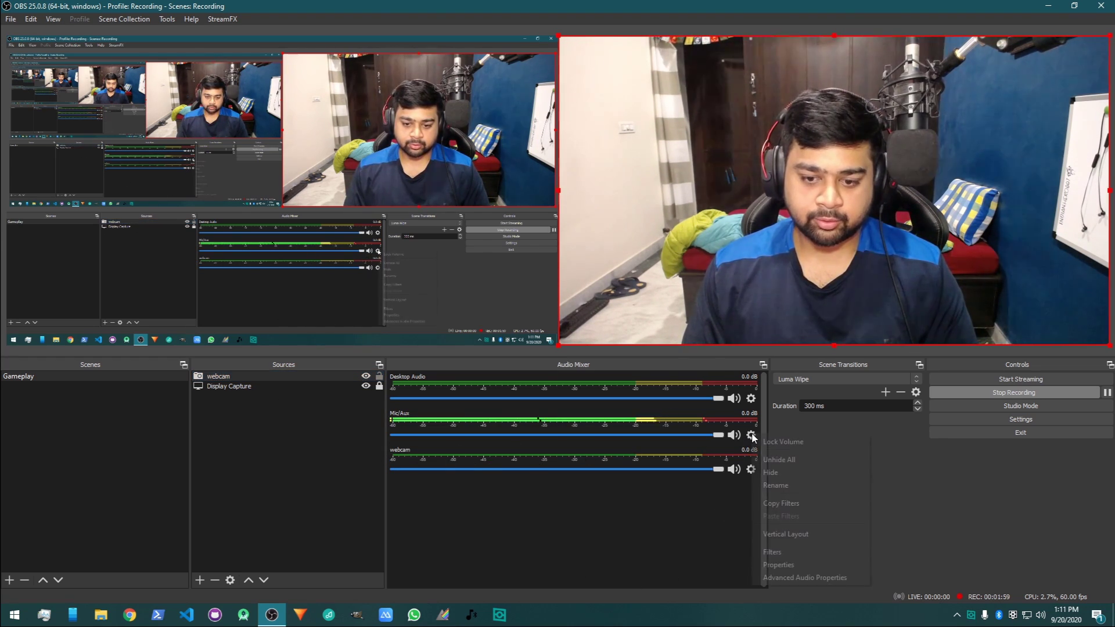
click(791, 563)
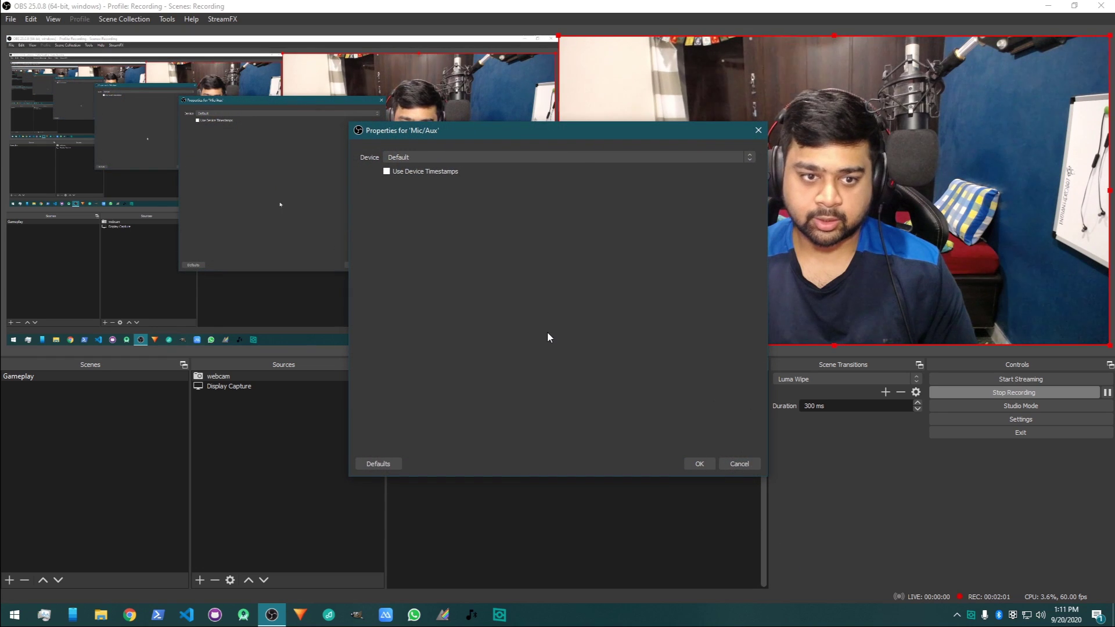
click(451, 155)
click(452, 161)
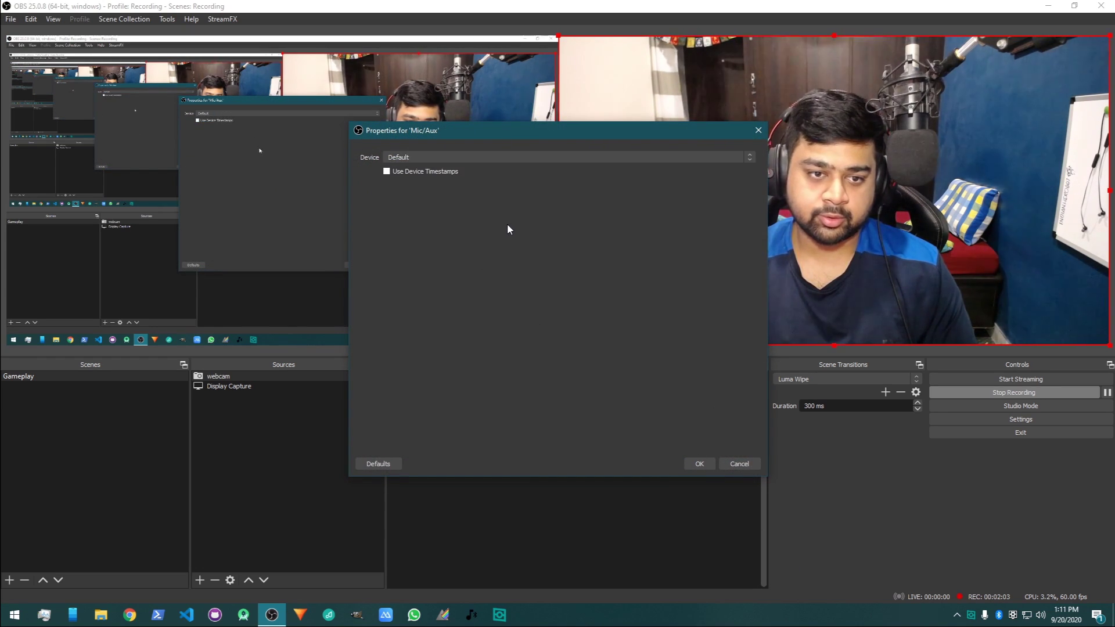
click(700, 463)
click(750, 435)
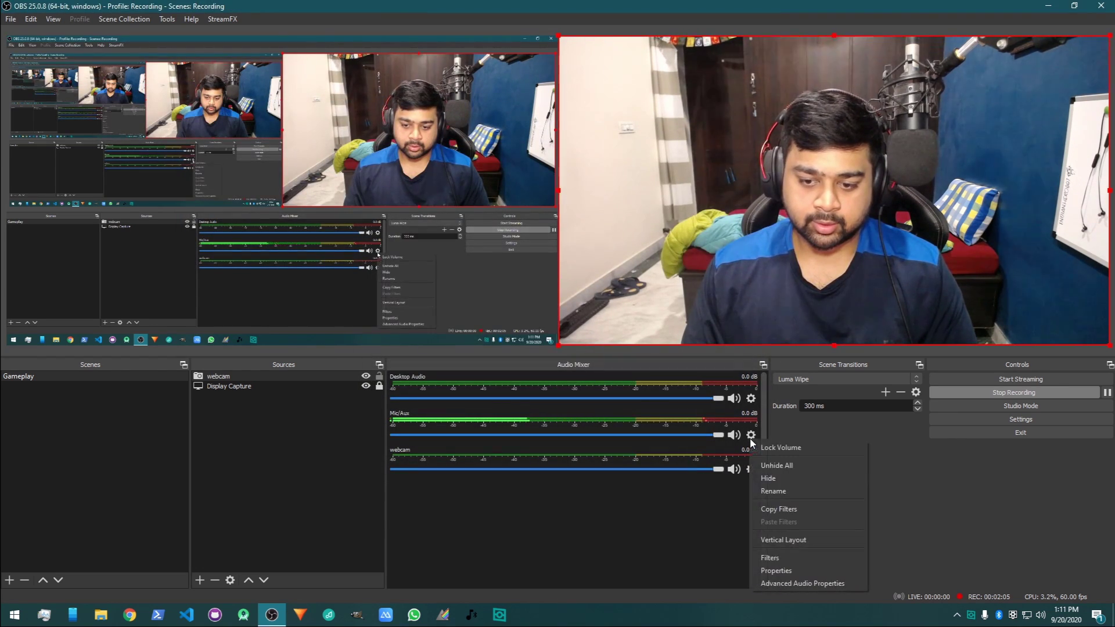
Step: Open the Mic/Aux filters and cancel adding an extra VST filter
click(778, 555)
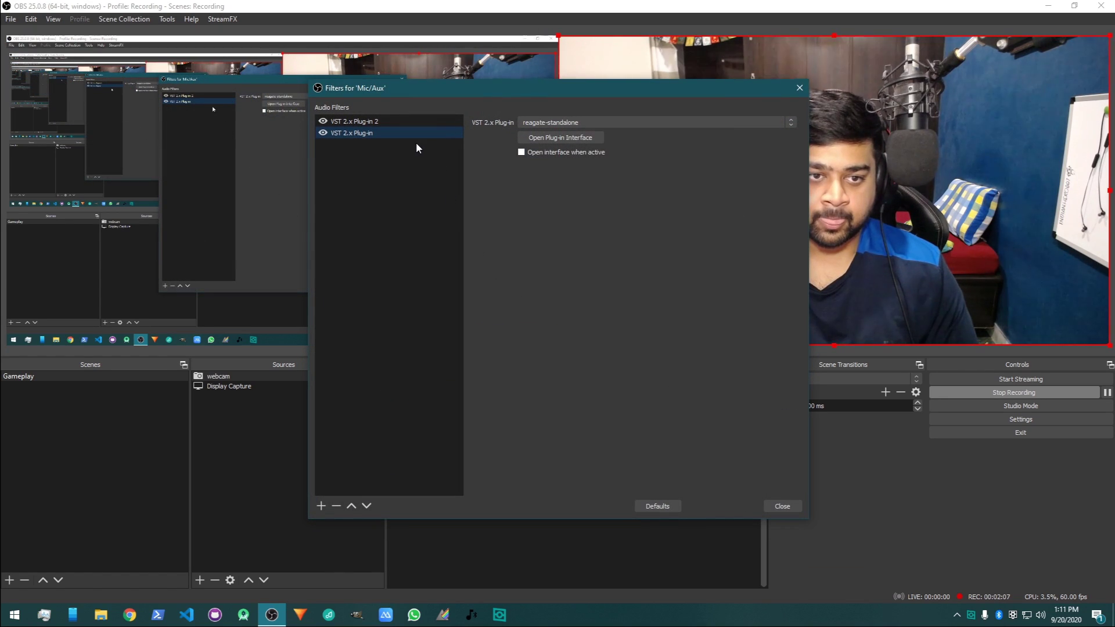
click(323, 507)
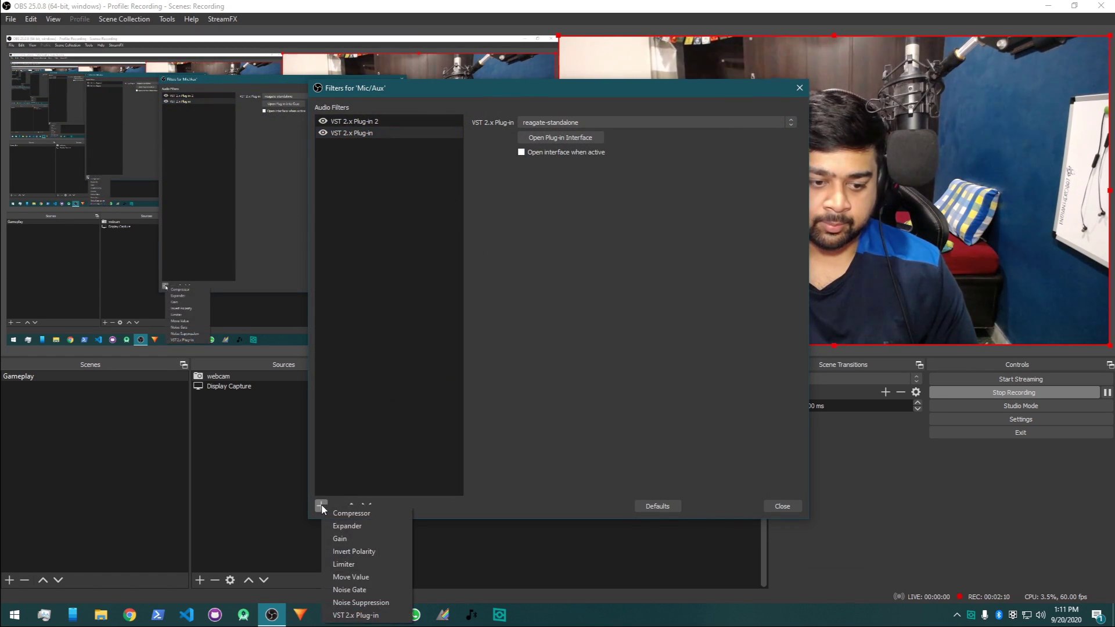
click(372, 616)
click(566, 322)
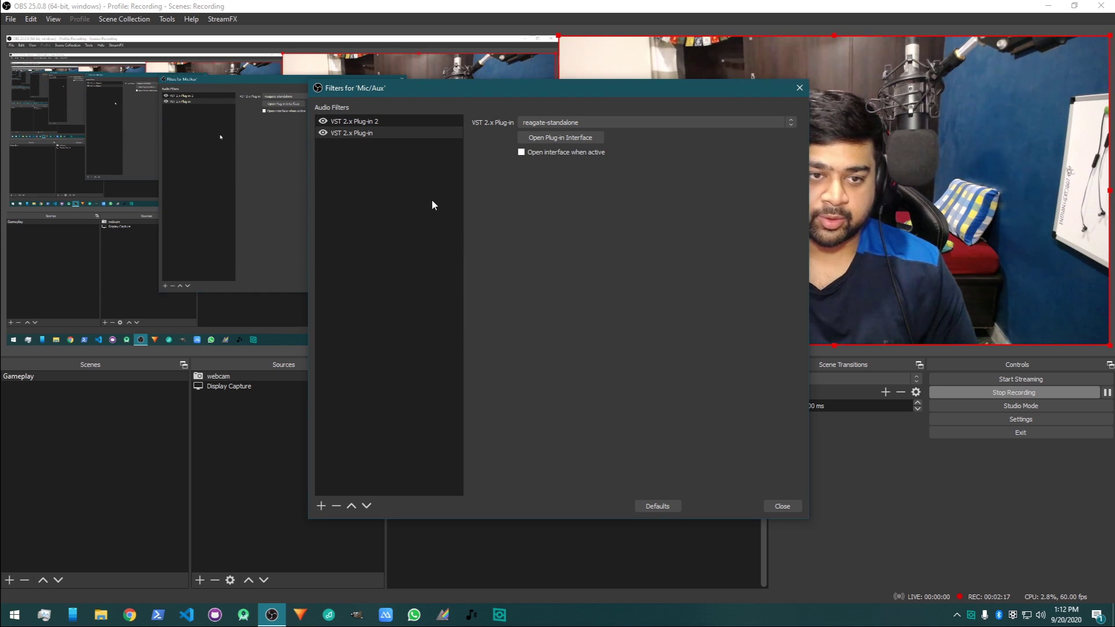
Step: Select VST 2.x Plug-in 2 and keep reafir_standalone as its plug-in
click(381, 122)
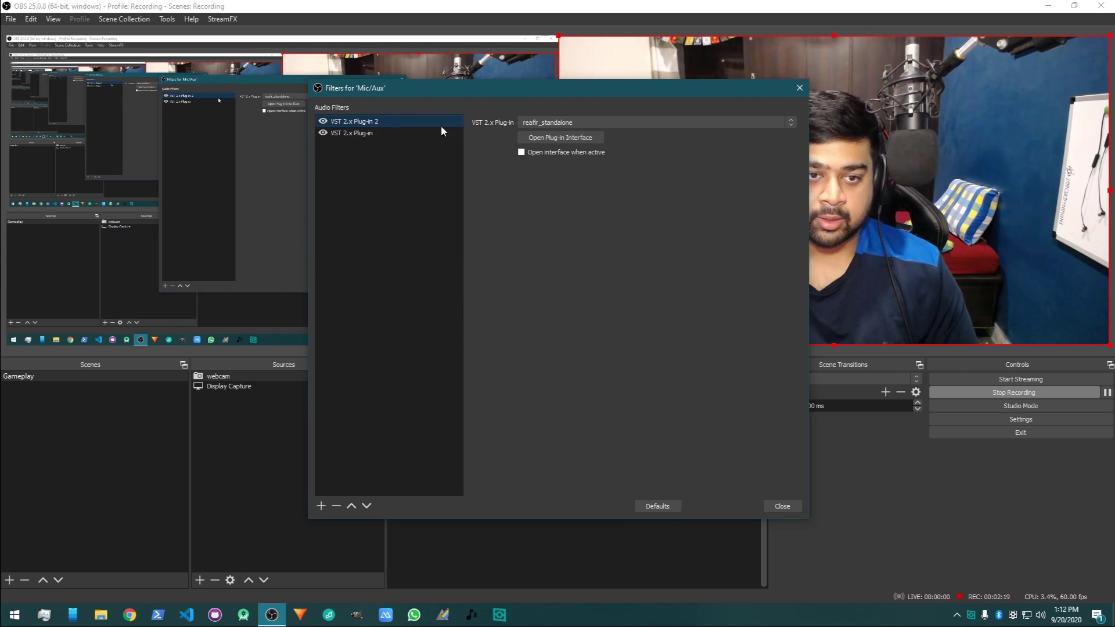
click(539, 124)
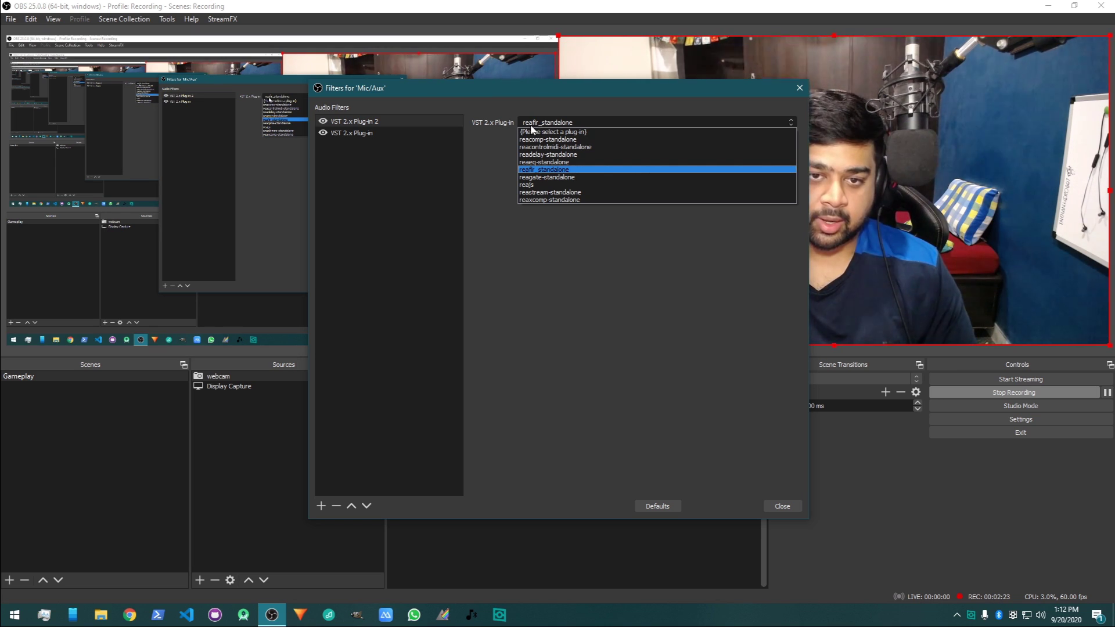
click(516, 168)
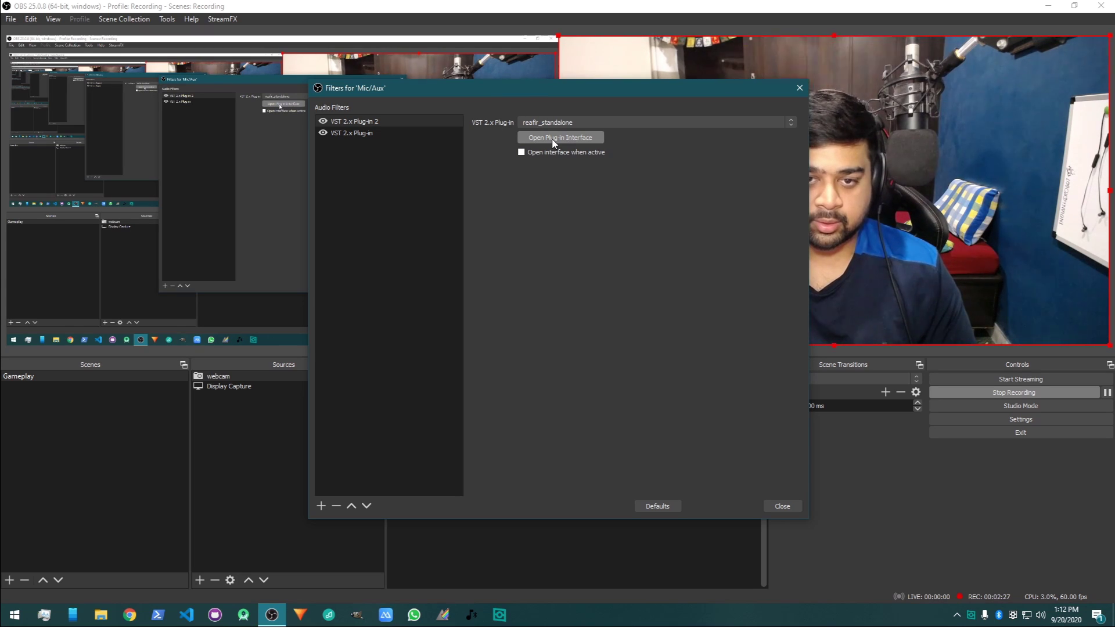
Step: Open the ReaFir plug-in interface and switch its mode to Subtract
click(553, 139)
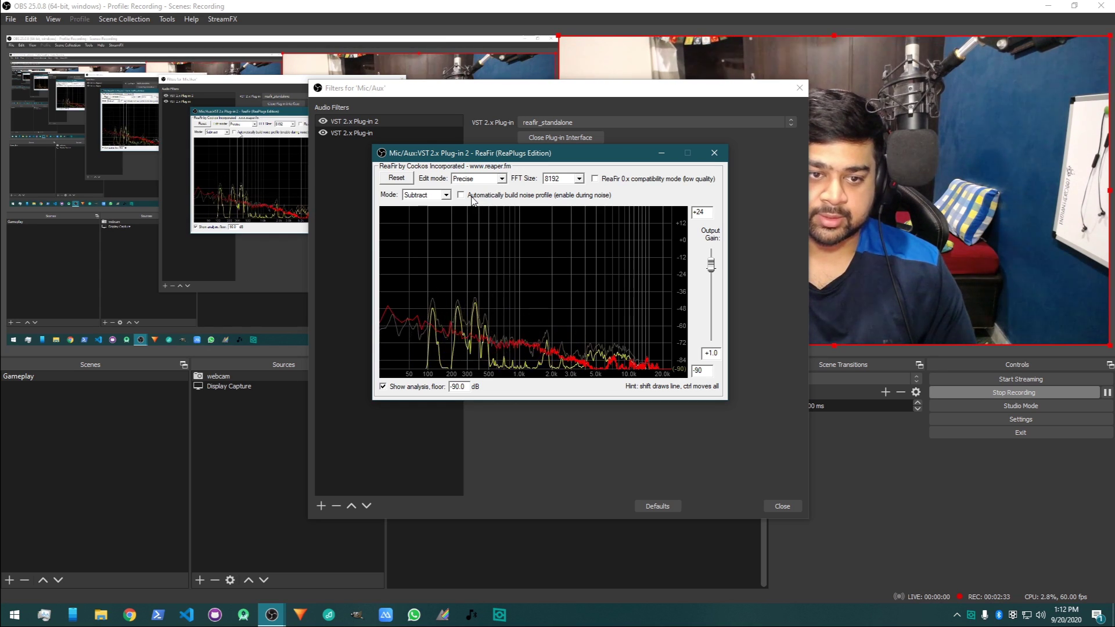
click(445, 196)
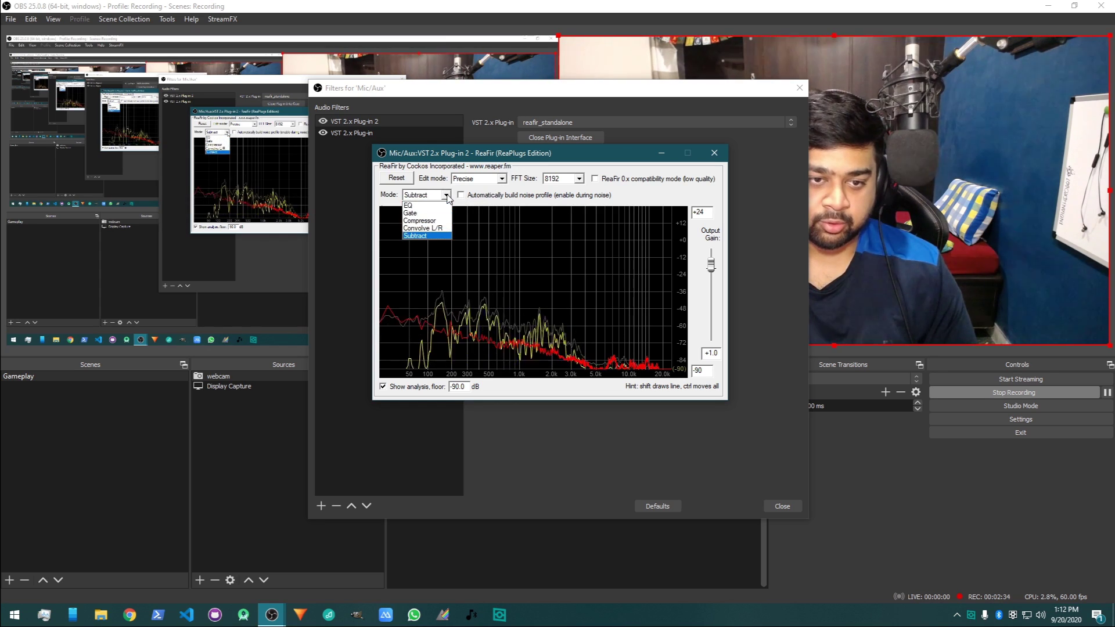
click(431, 235)
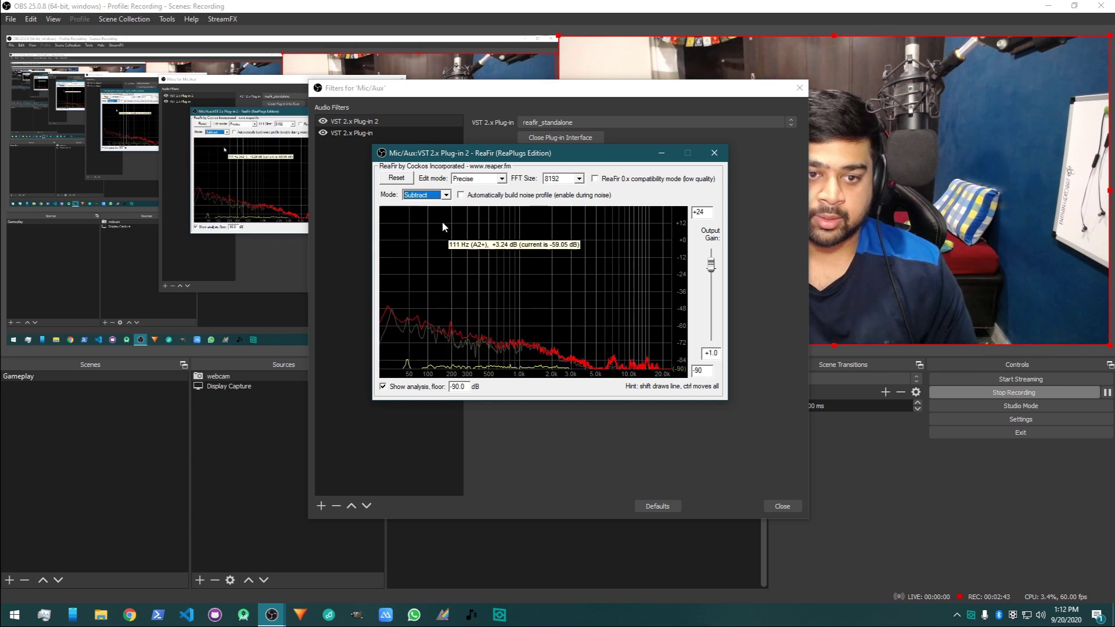
Step: Enable 'Automatically build noise profile' in ReaFir to capture the background noise
click(468, 198)
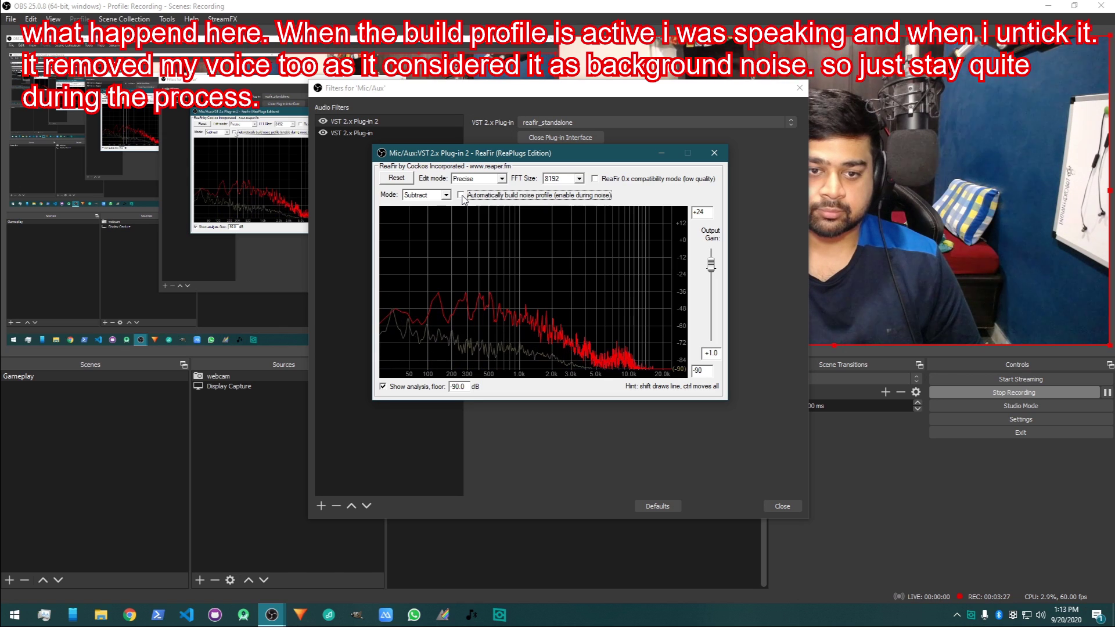
Step: Toggle automatic noise-profile building again while silent to recapture only background noise
click(461, 195)
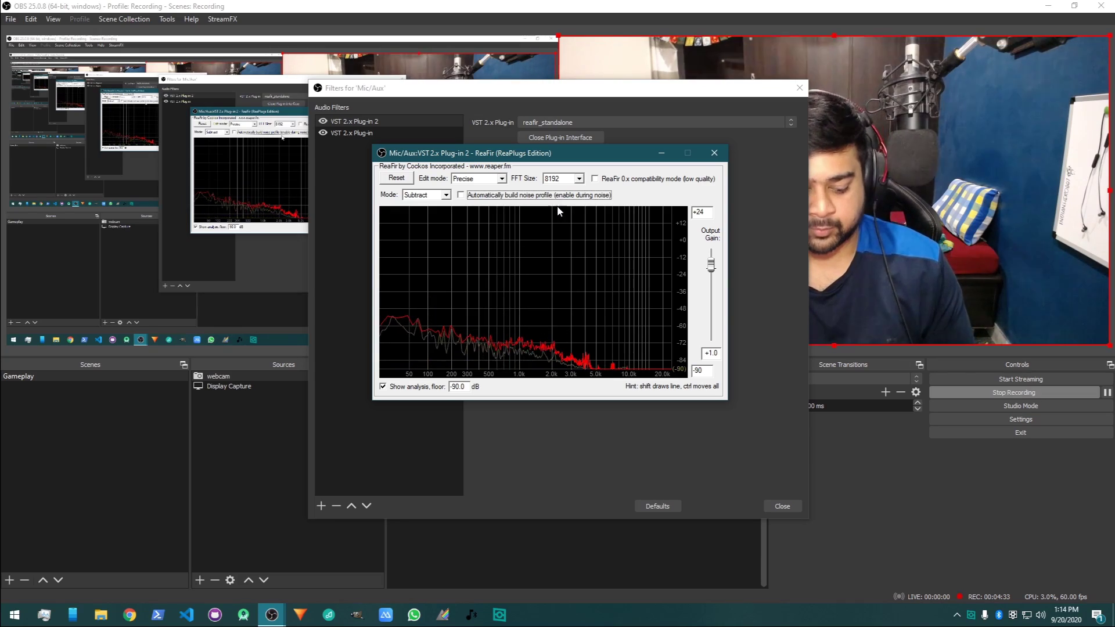
Step: Close ReaFir, select the reagate-standalone filter and briefly view its ReaGate window
click(714, 152)
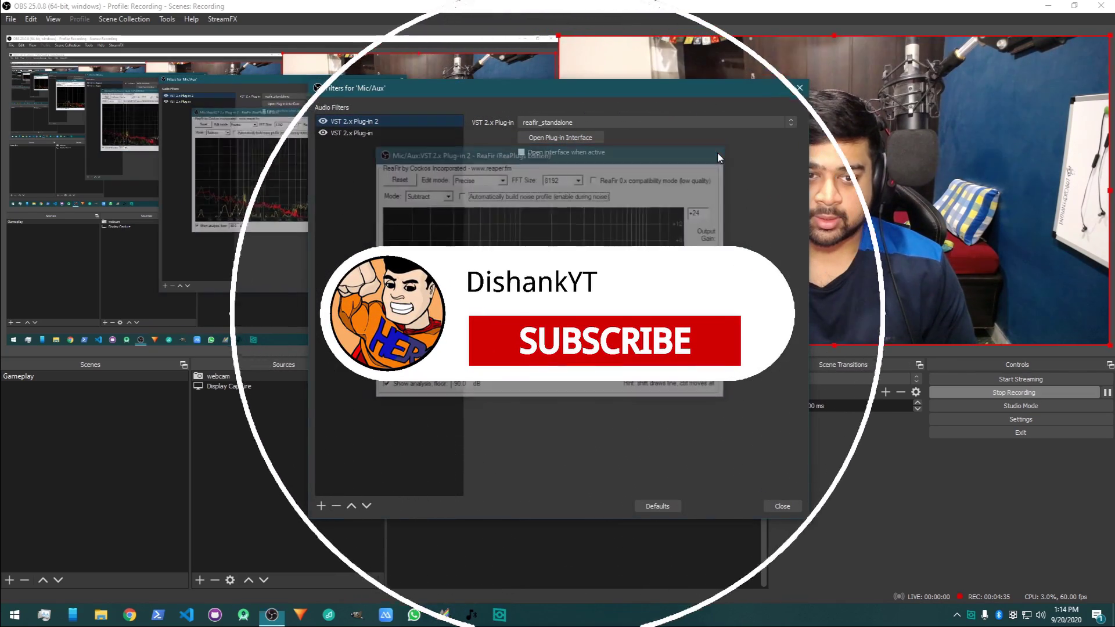
click(367, 134)
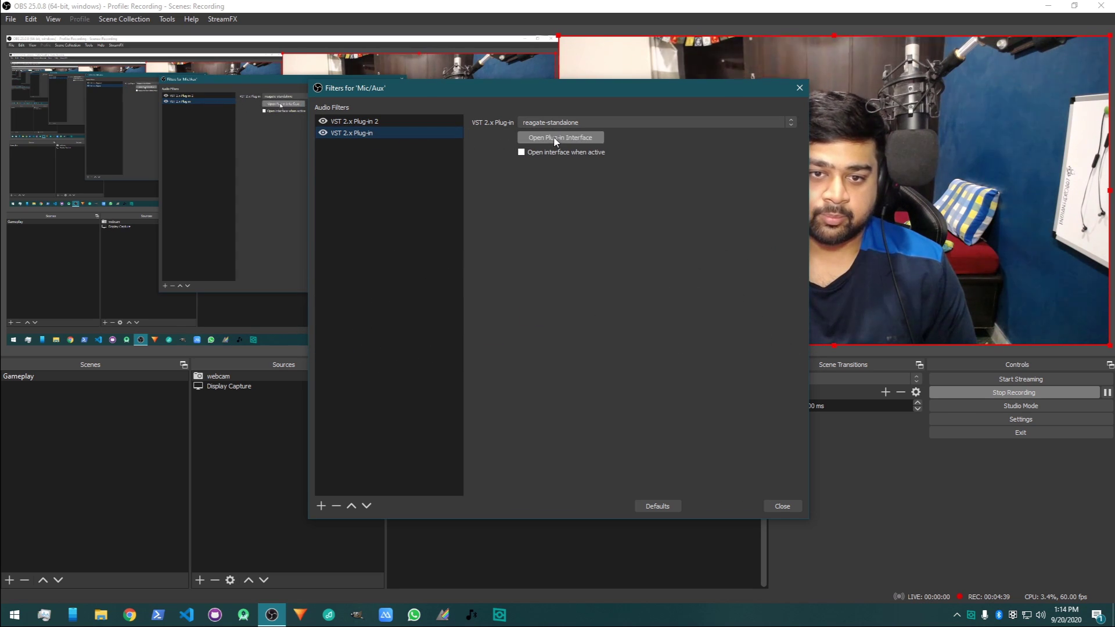
click(554, 138)
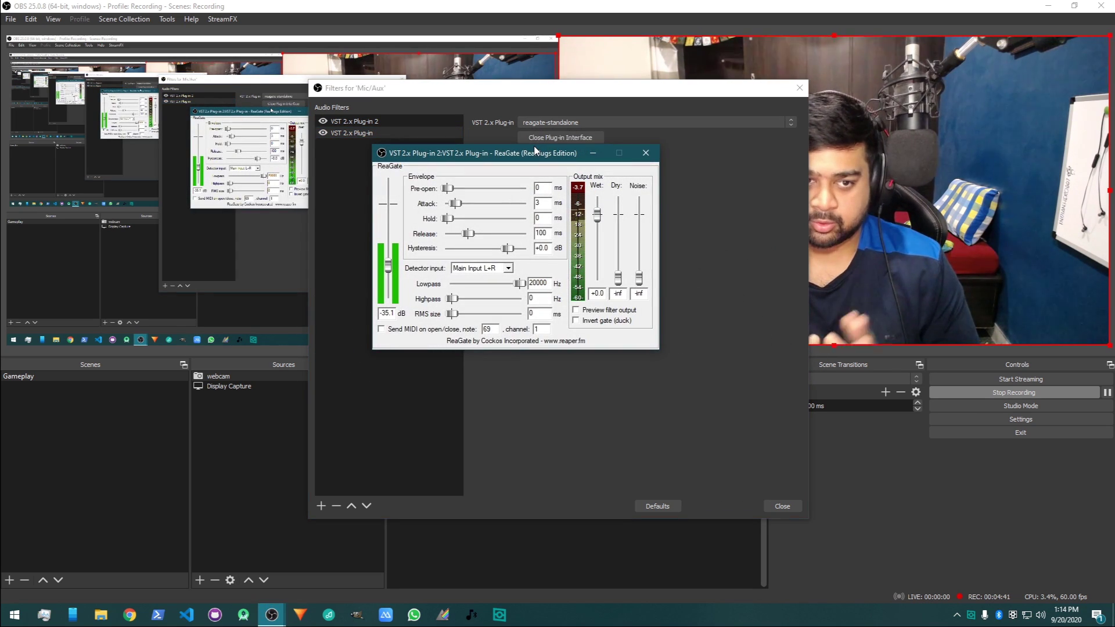
click(646, 153)
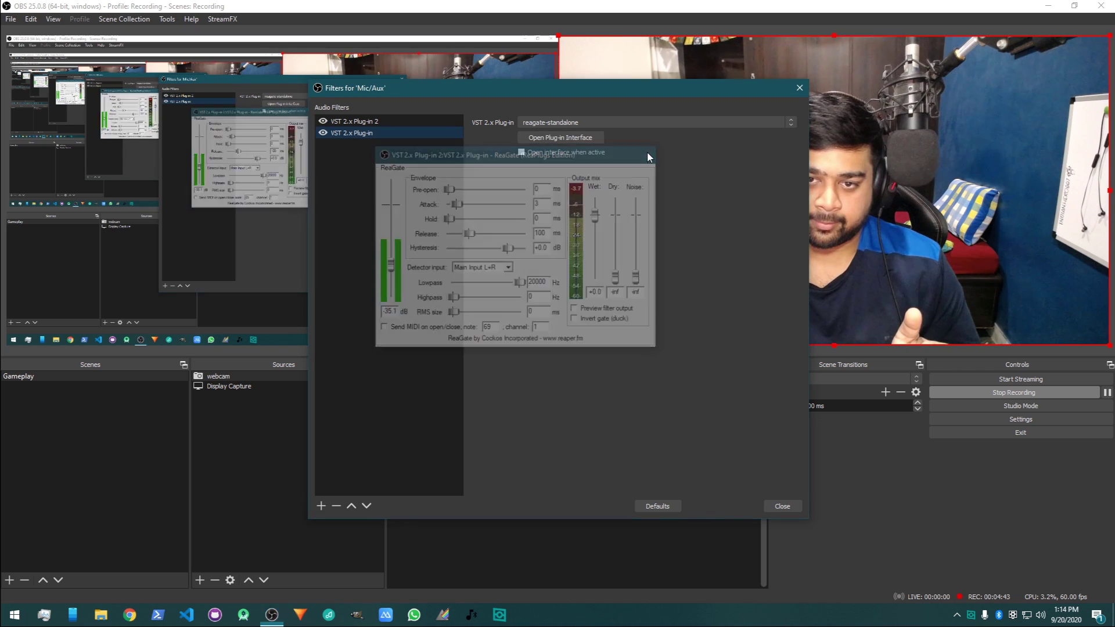
click(322, 506)
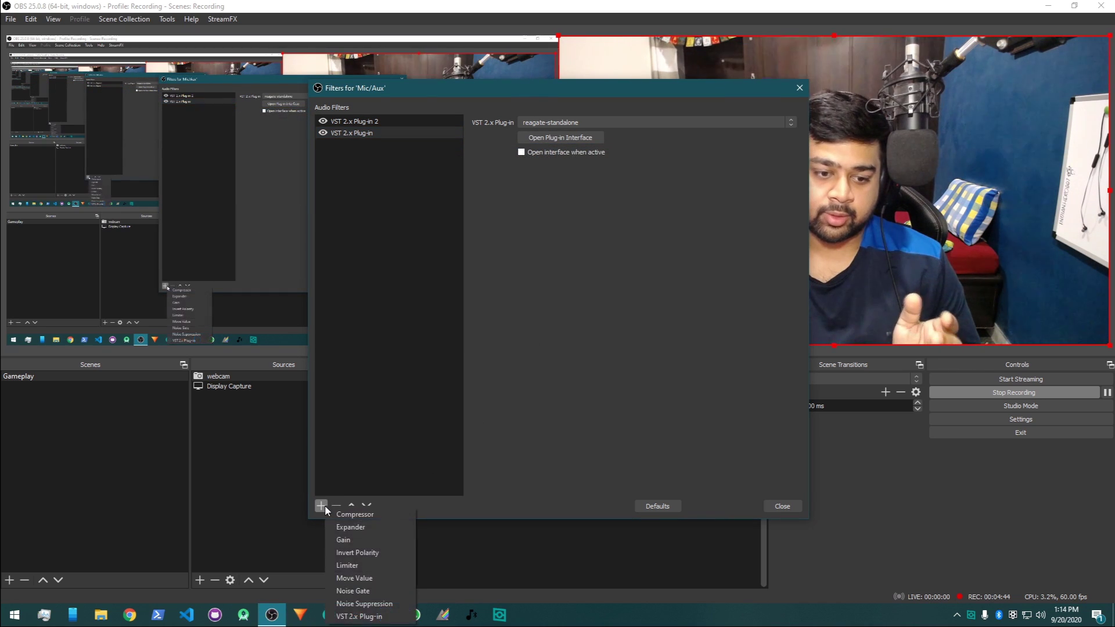
click(479, 363)
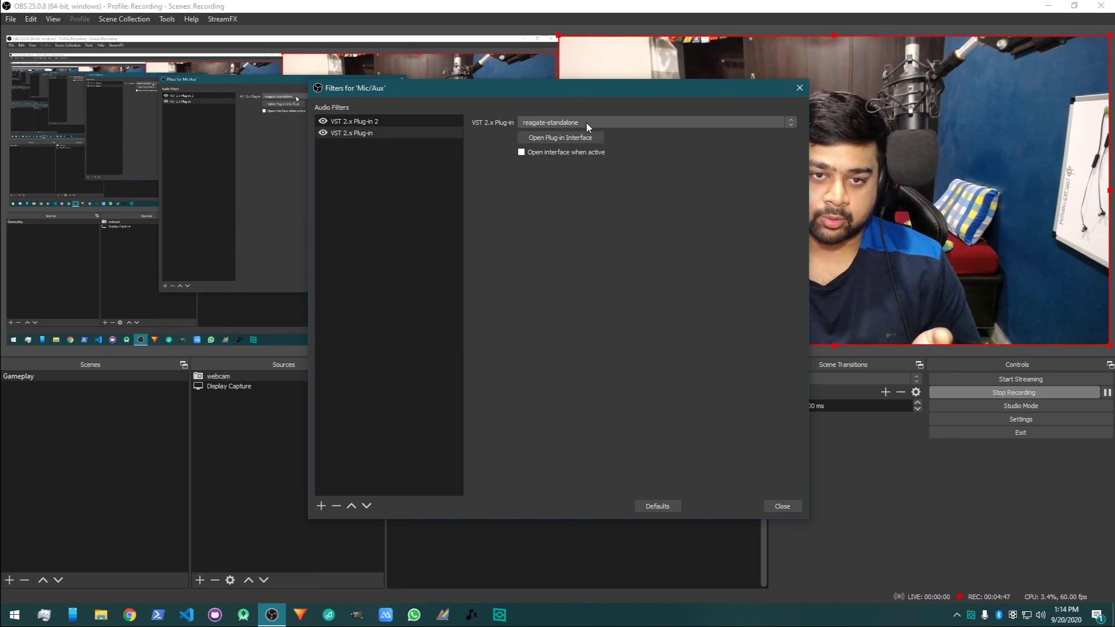
Step: Keep reagate-standalone as the plug-in and review the ReaGate gate settings
click(586, 122)
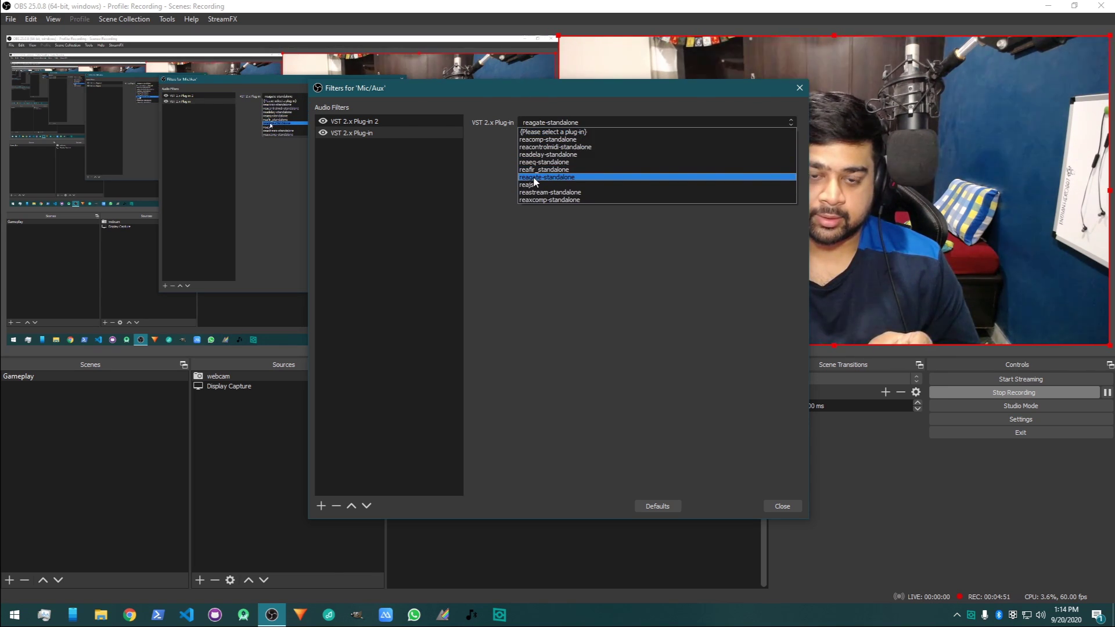
click(464, 180)
click(539, 142)
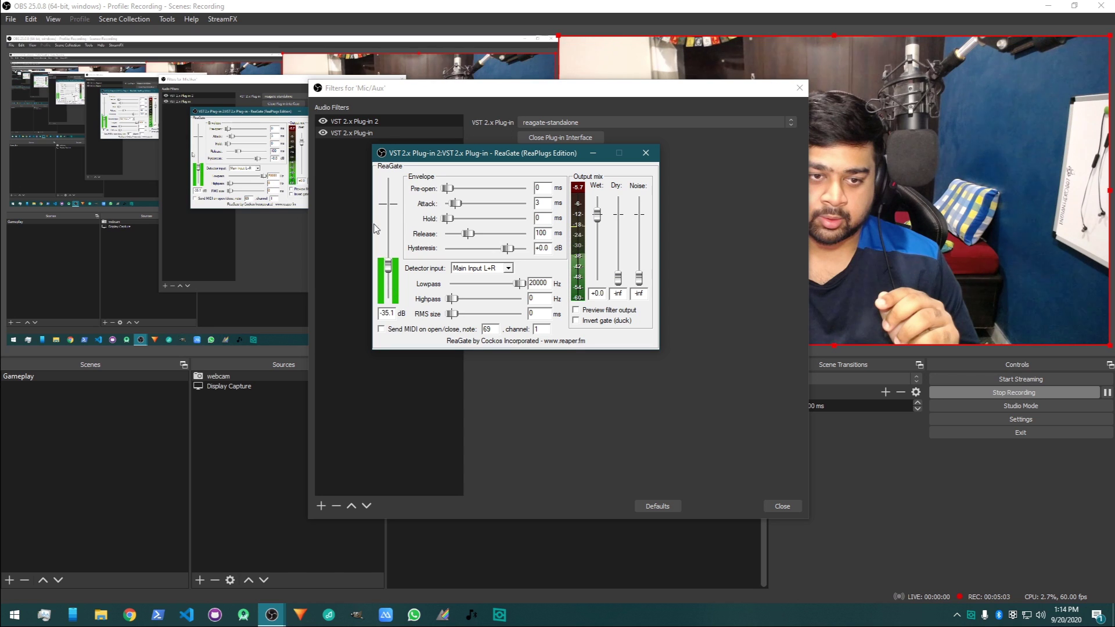
click(323, 122)
click(540, 141)
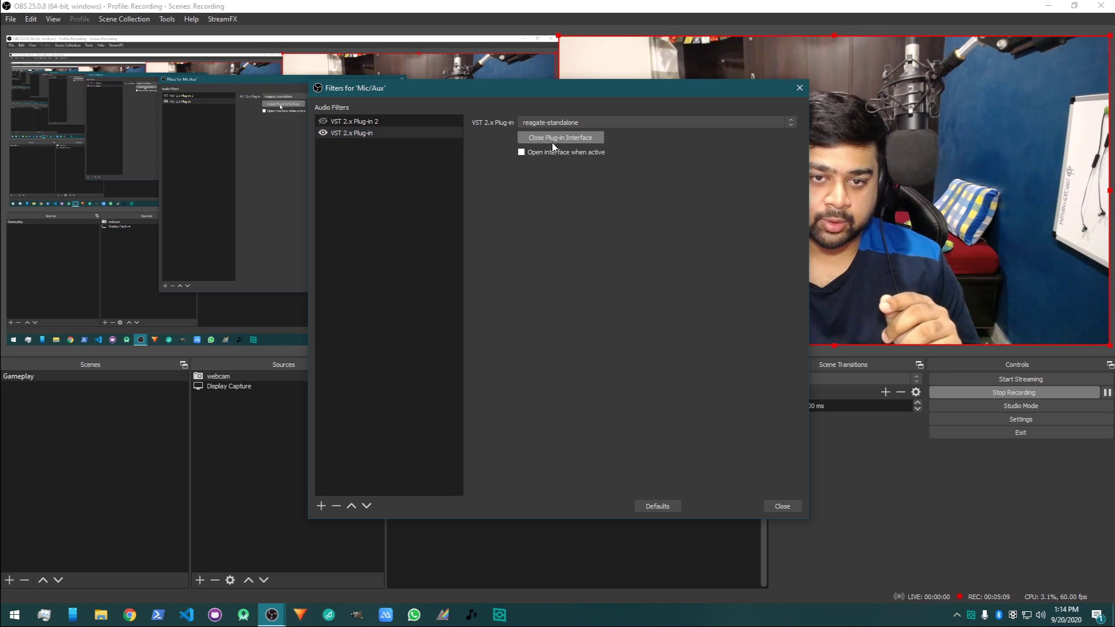
click(348, 569)
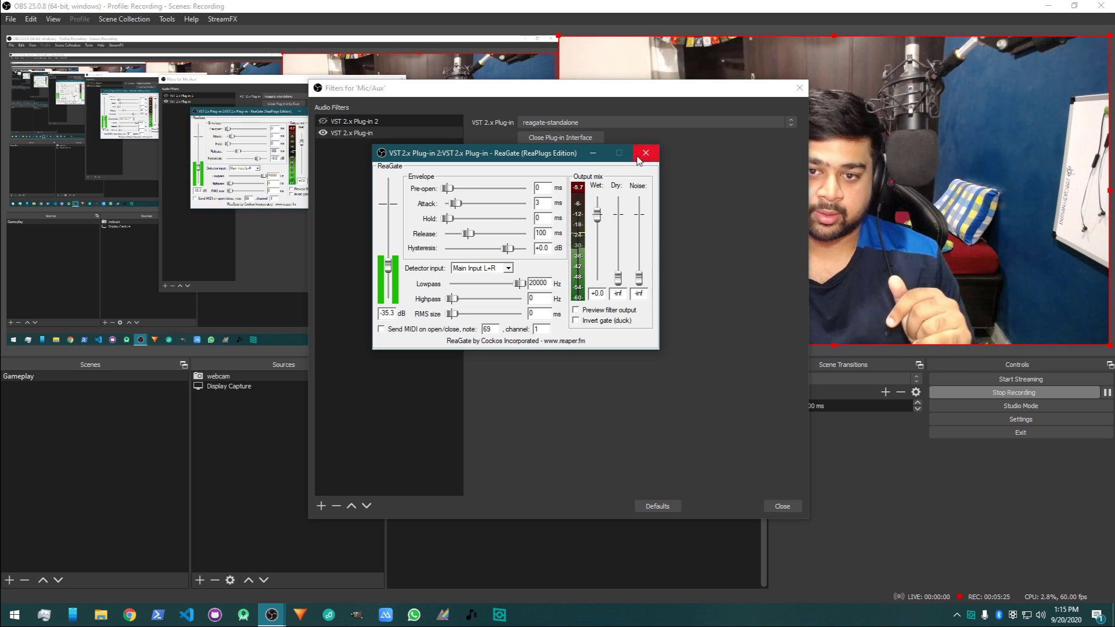
click(554, 137)
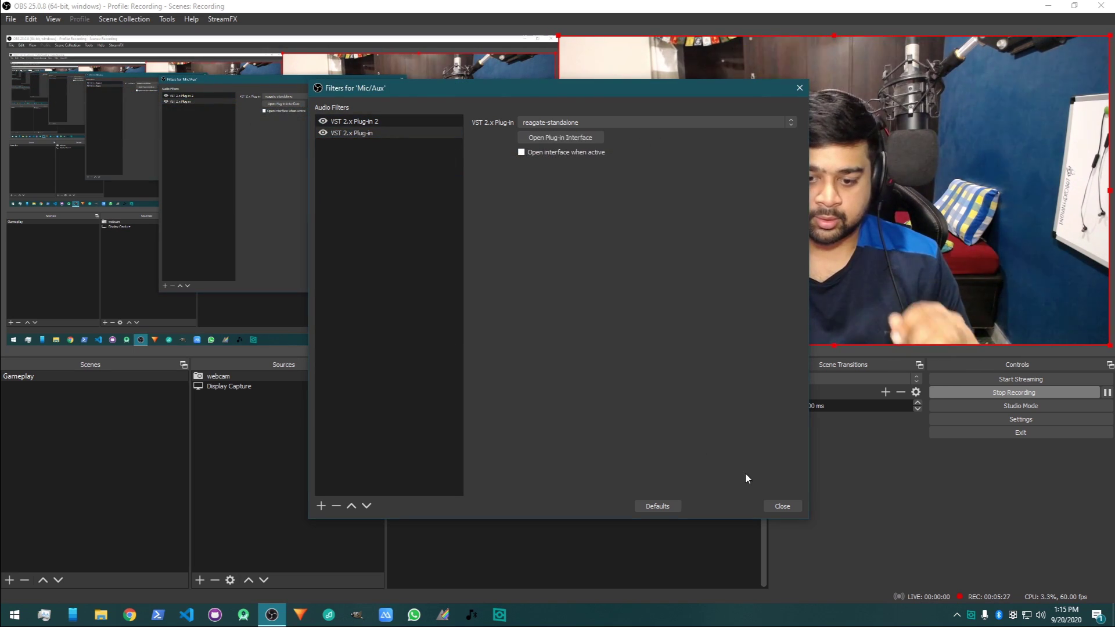
Step: Close the Mic/Aux filters, view webcam properties without changes, and dismiss the Start menu
click(779, 506)
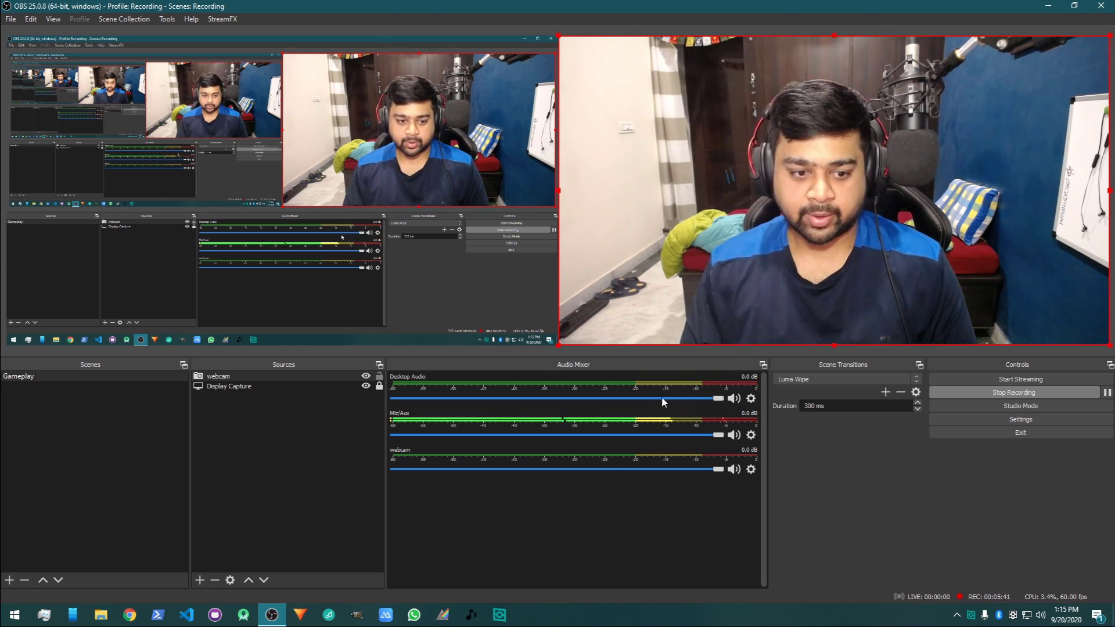
double_click(315, 376)
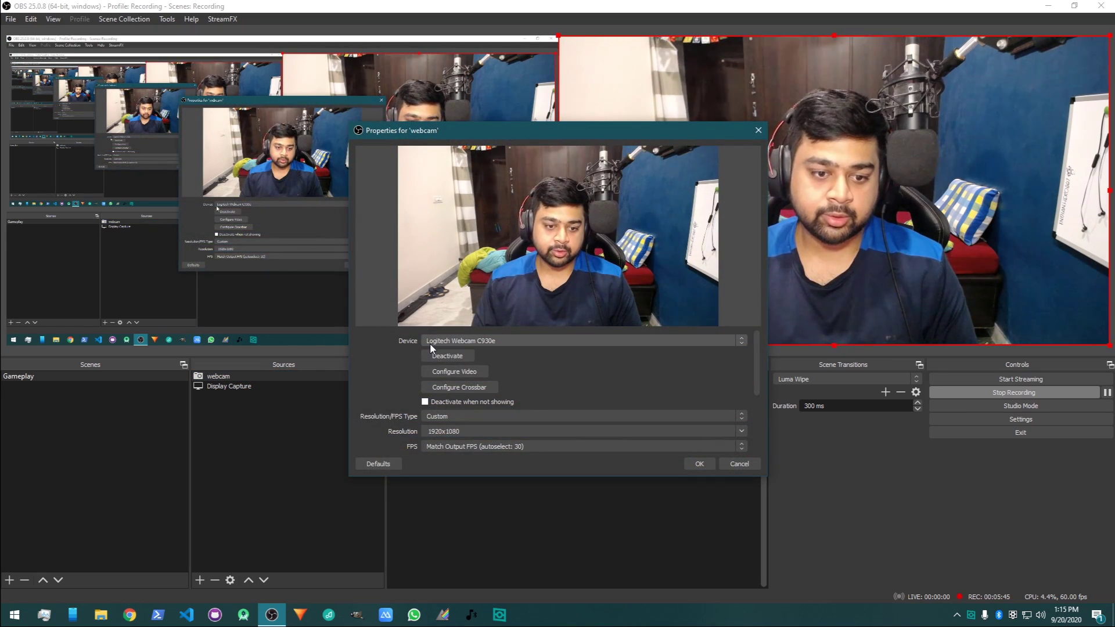
click(738, 463)
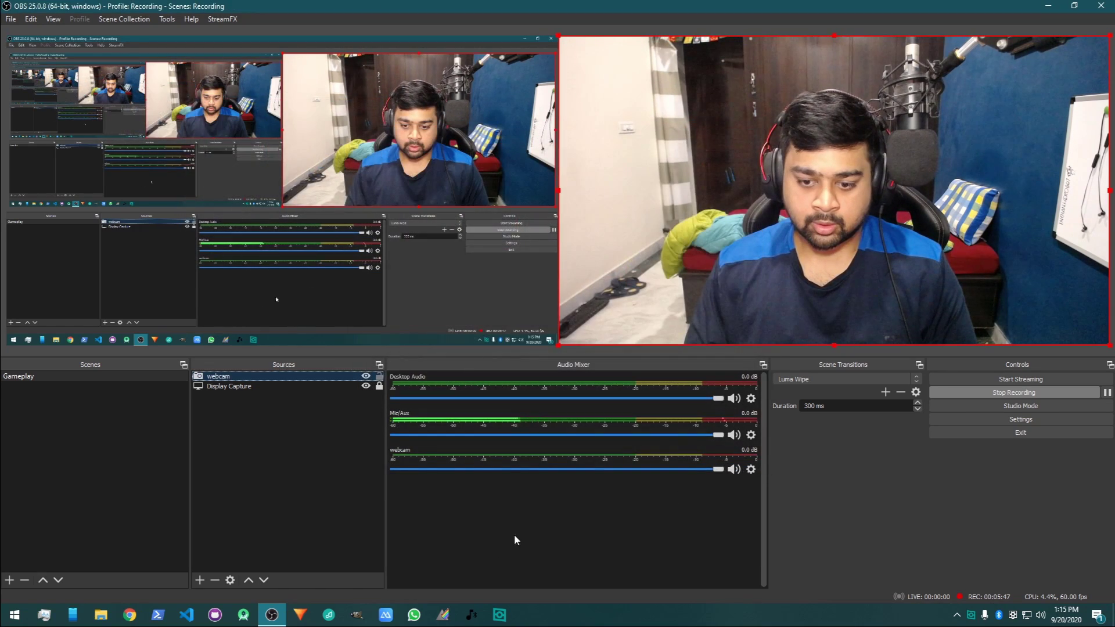
click(14, 615)
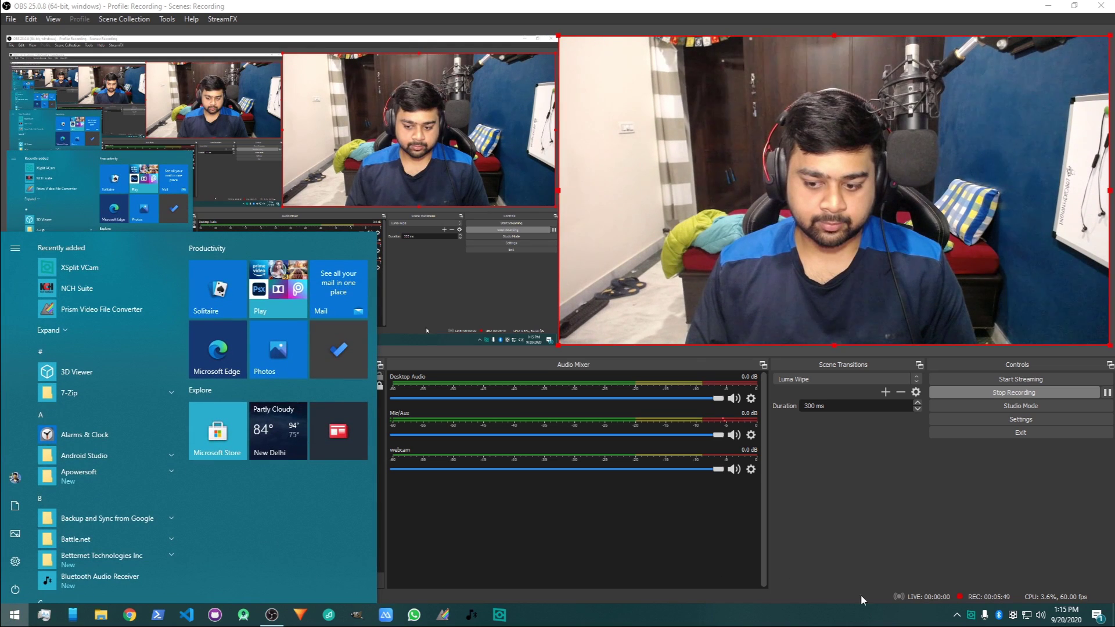
click(976, 622)
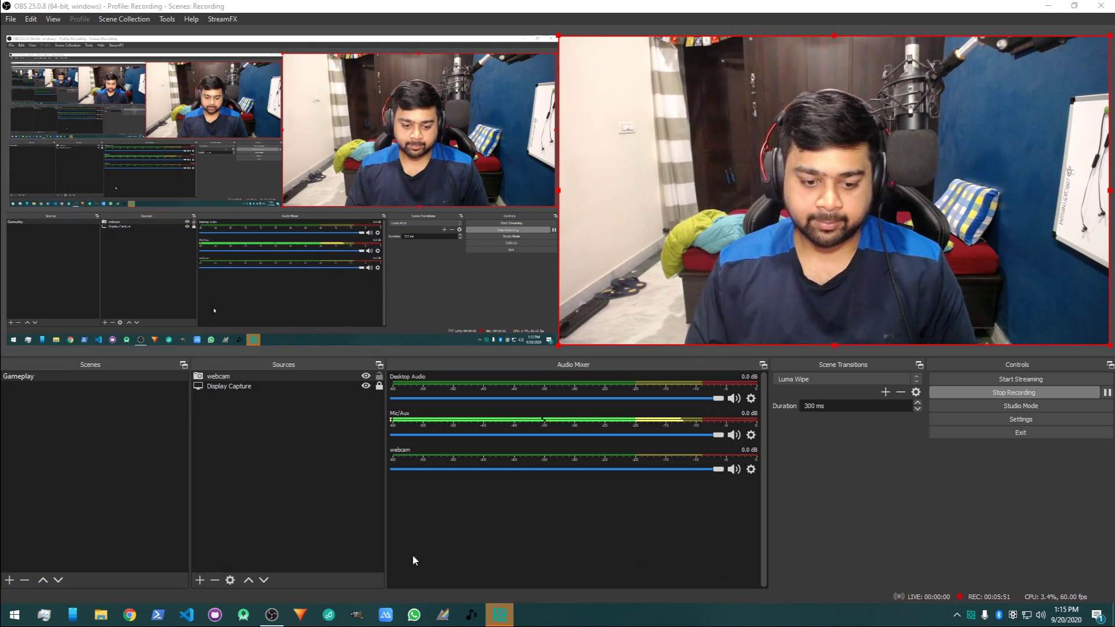
Step: Launch XSplit VCam and deactivate OBS's webcam source to release the camera
click(500, 616)
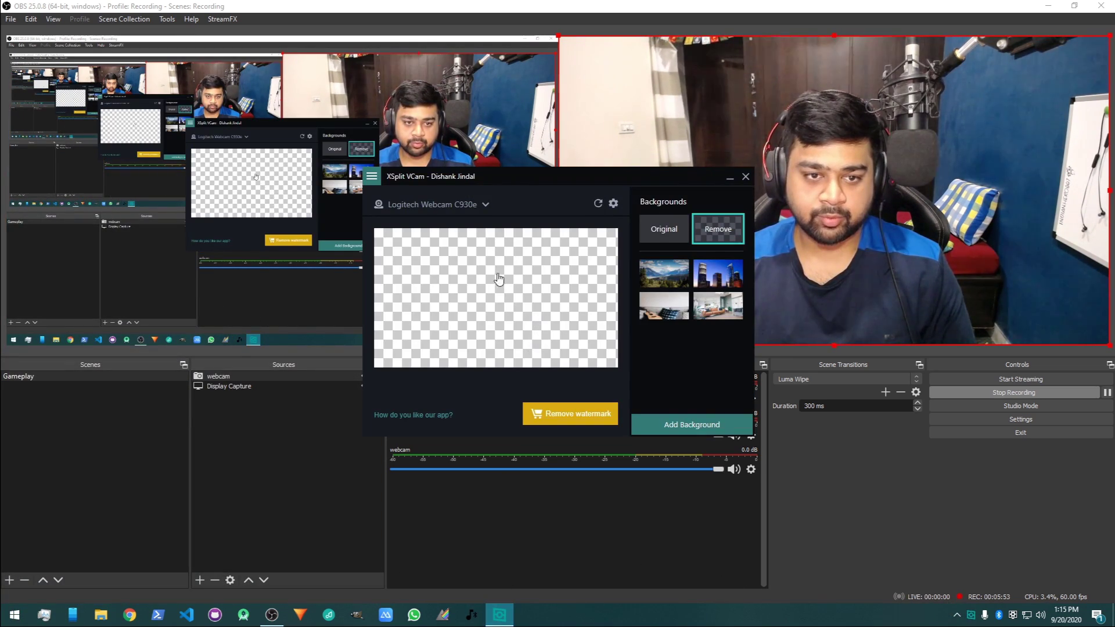
drag(604, 172, 825, 248)
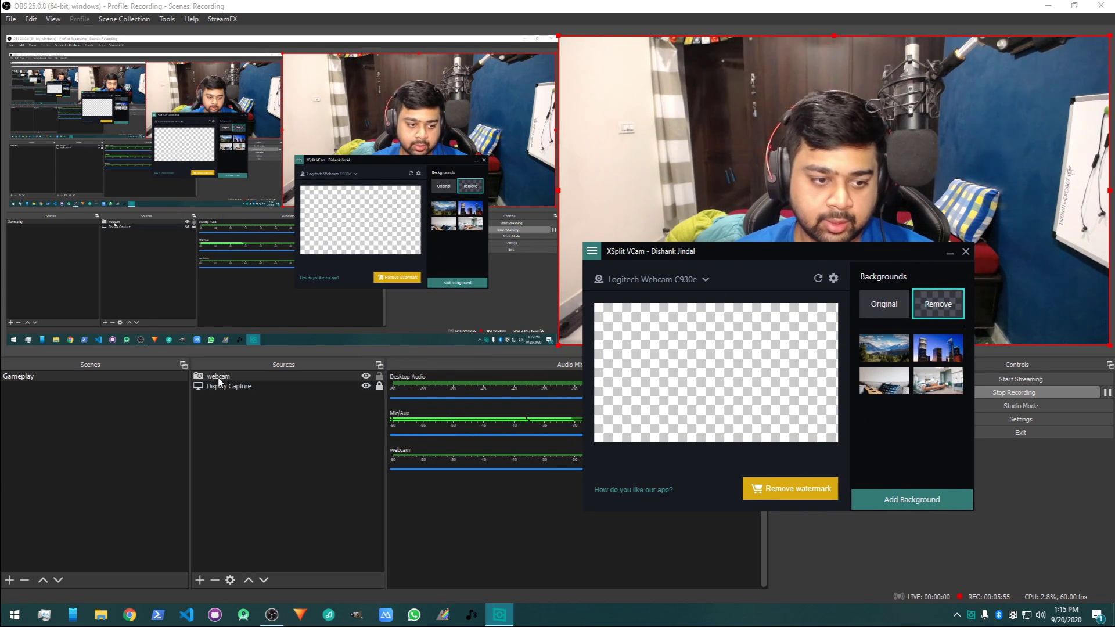
double_click(346, 376)
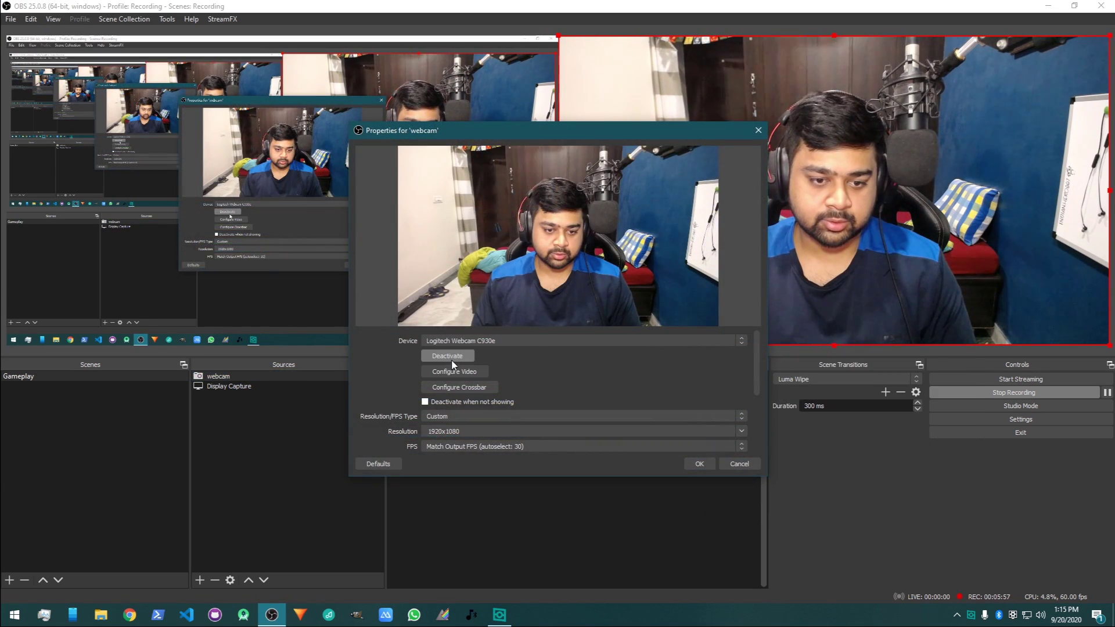
click(699, 464)
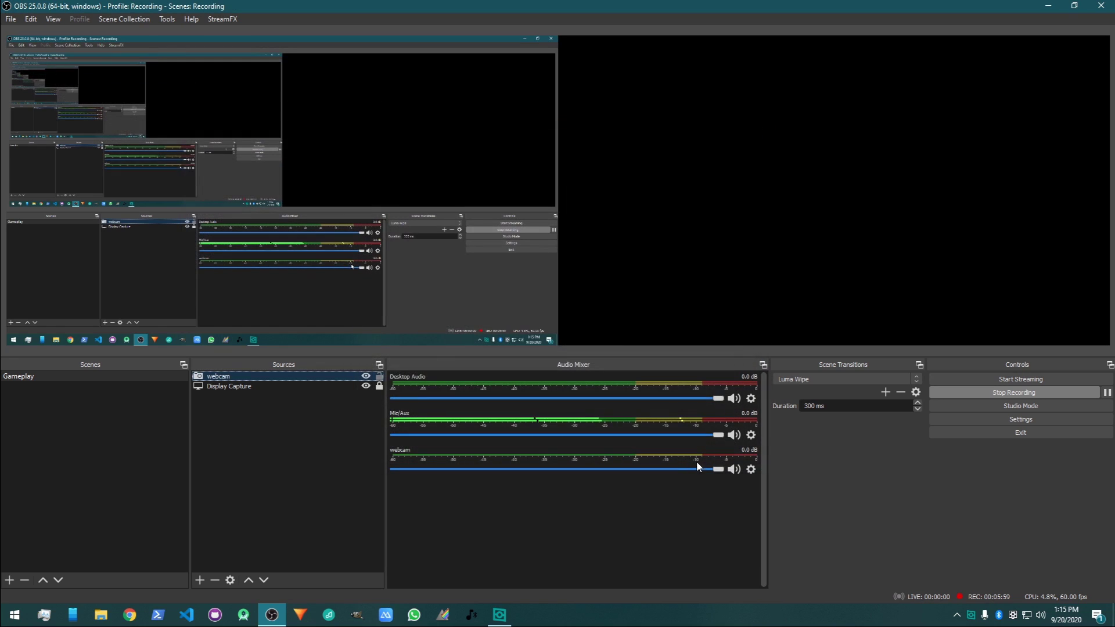
Step: In XSplit VCam, switch to the Original background, then back to Remove to strip the webcam background
click(497, 620)
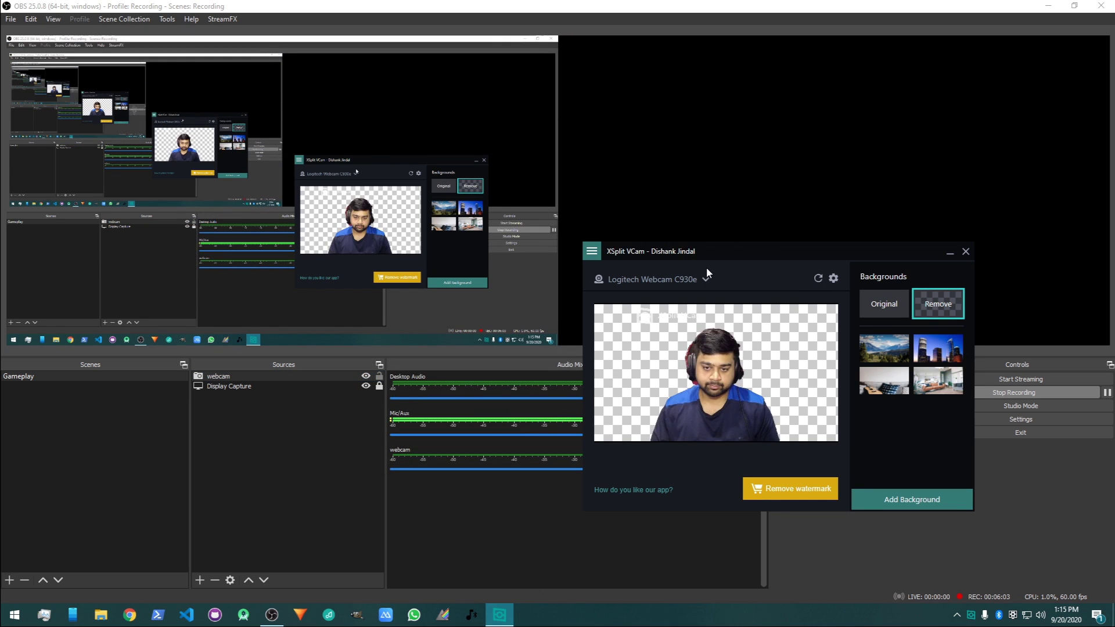
drag(705, 258, 429, 173)
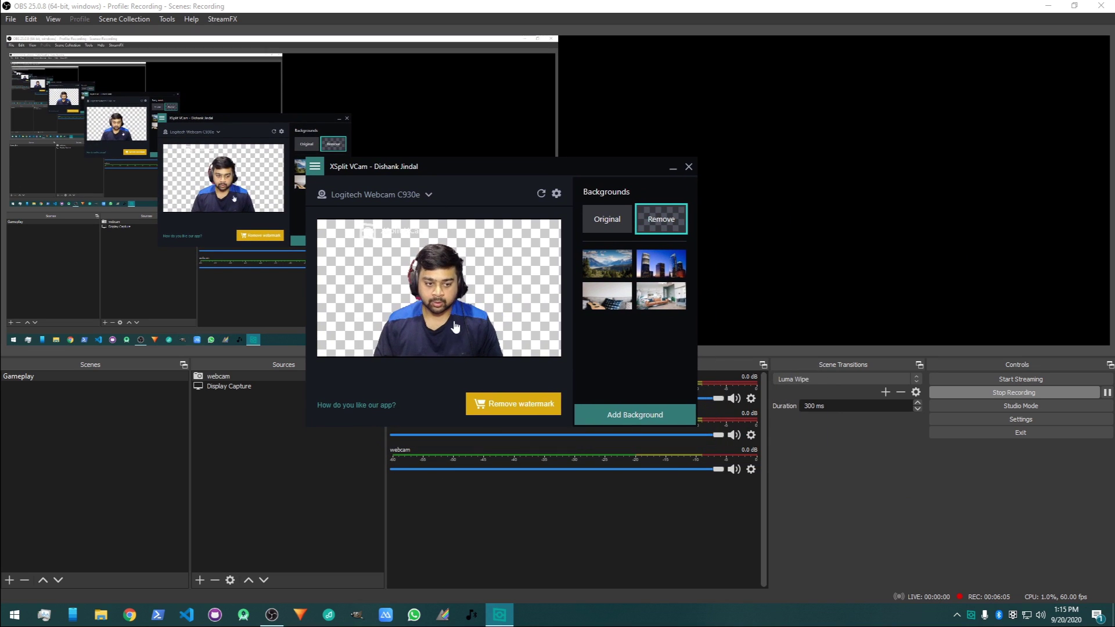
click(607, 219)
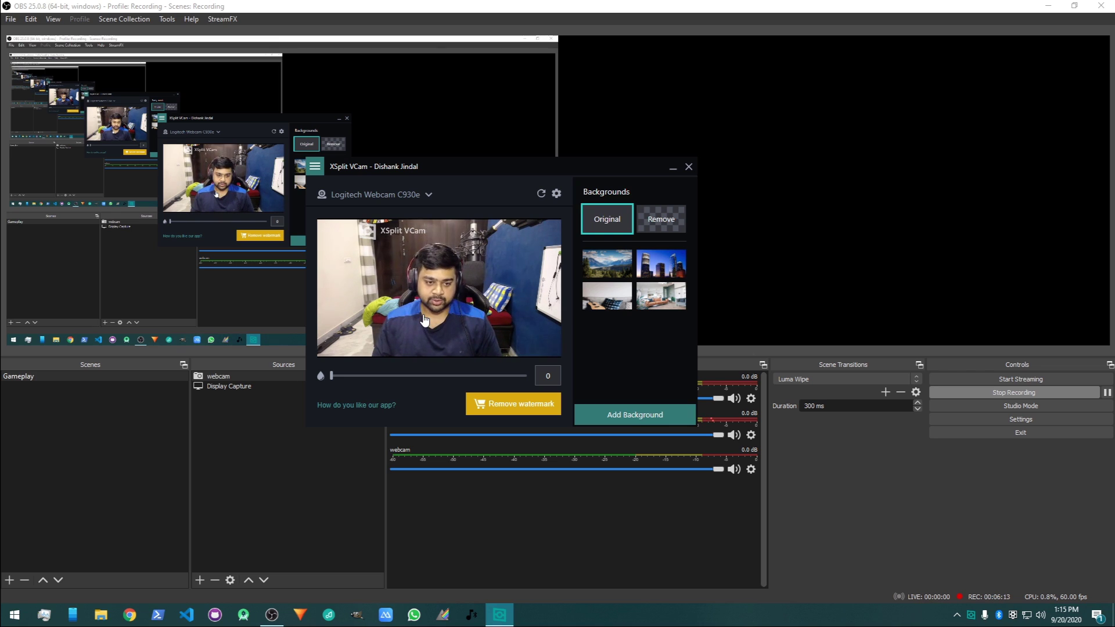
drag(432, 166, 468, 166)
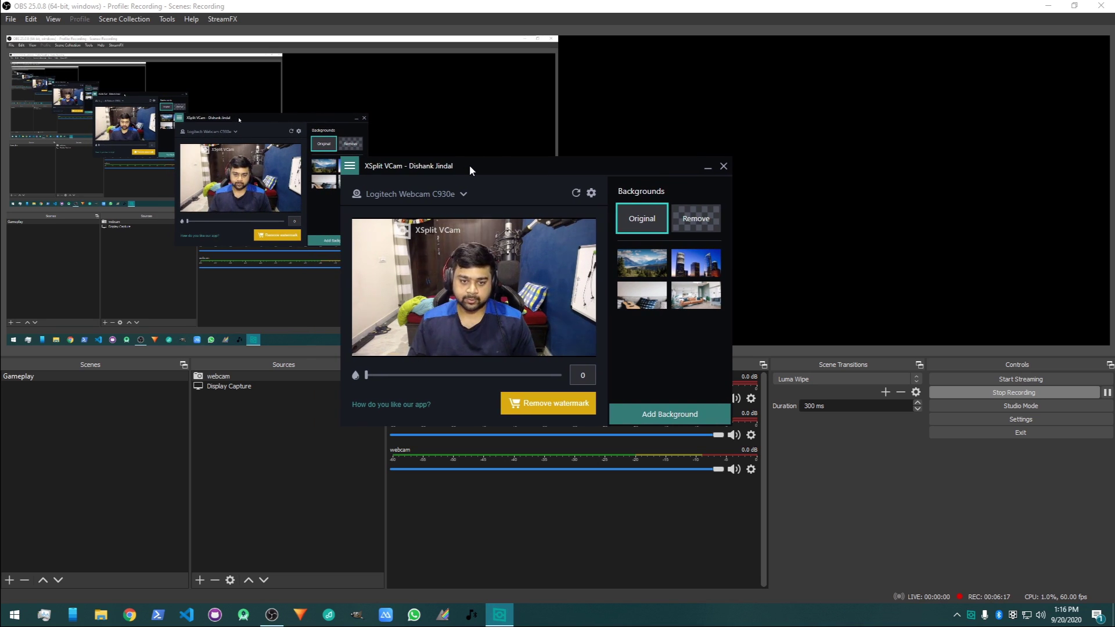
click(684, 223)
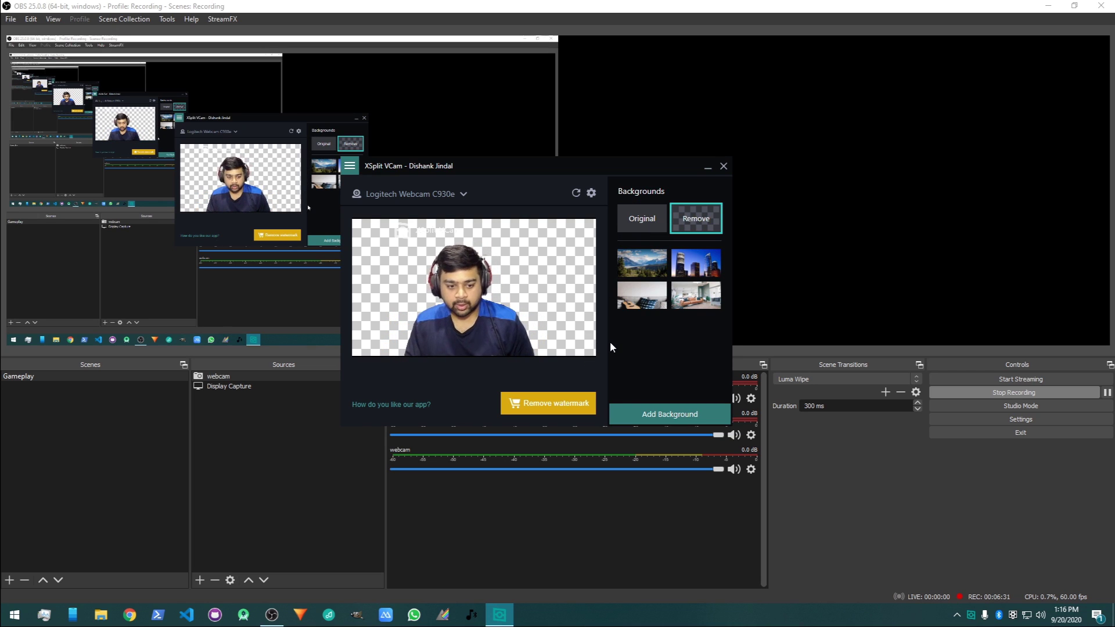
Step: Check the webcam image properties in XSplit VCam and open its Settings panel from the menu
click(589, 193)
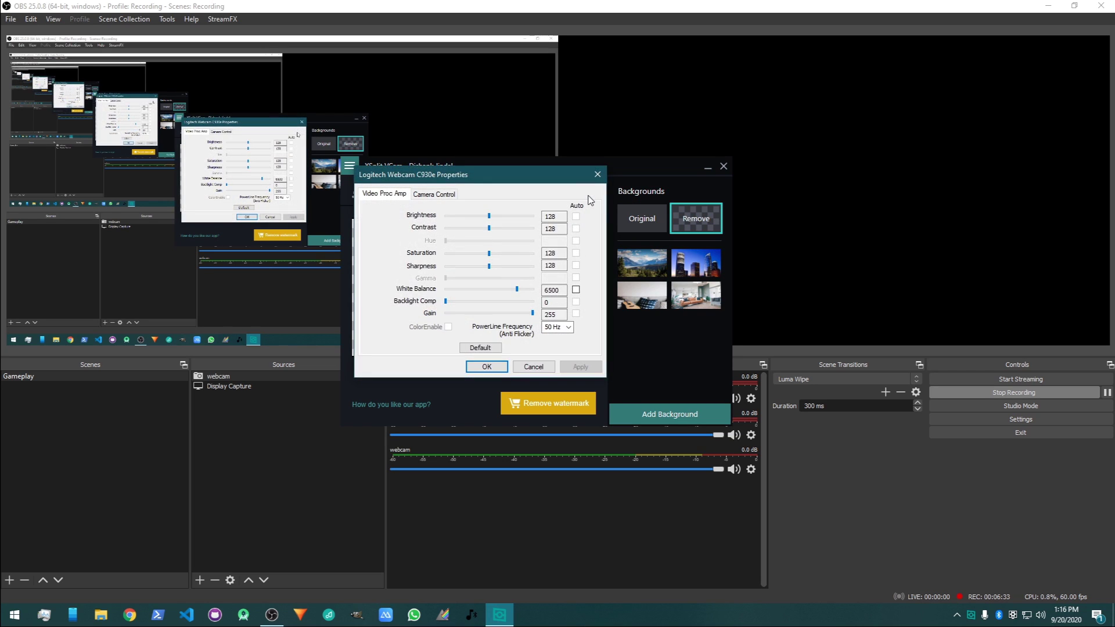
click(598, 174)
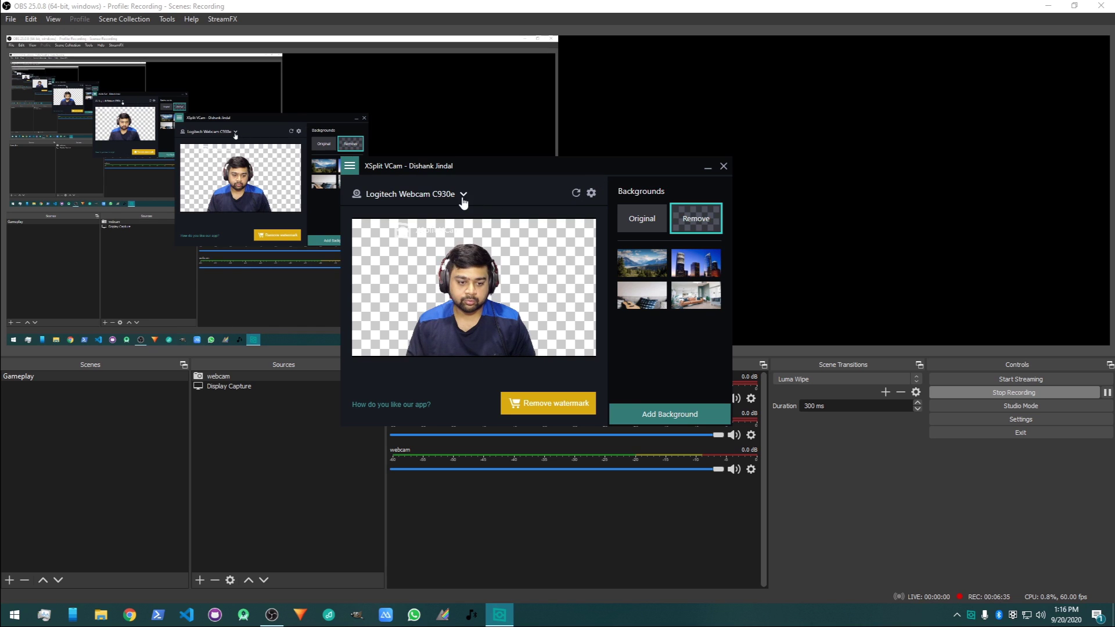
click(349, 169)
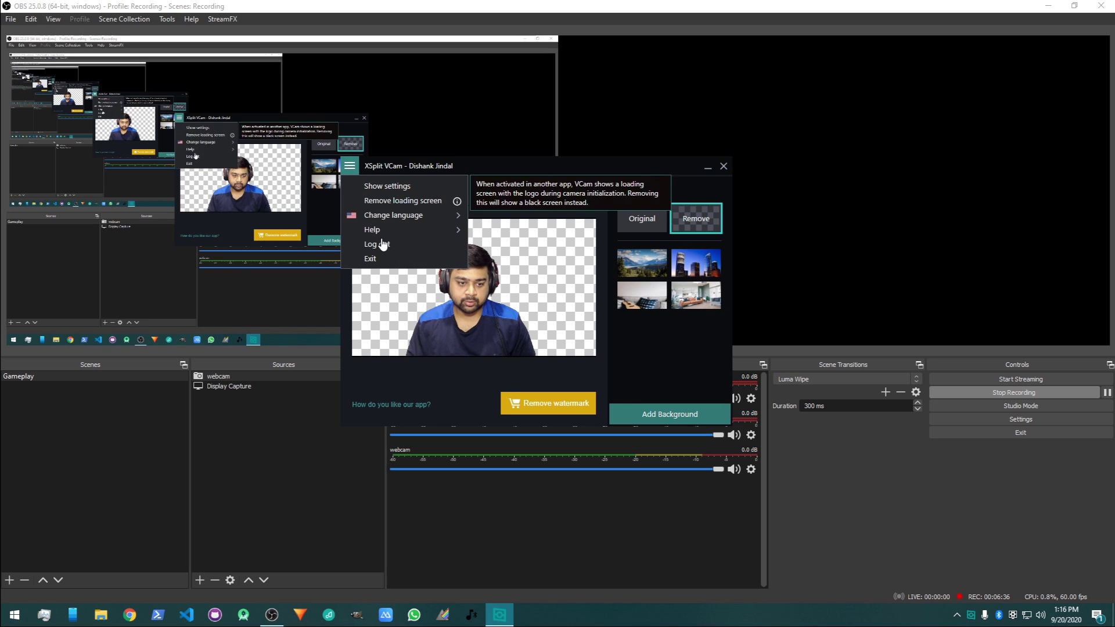
click(385, 182)
Step: Toggle Remove Chair, close Settings, and minimise XSplit VCam so it keeps running
click(713, 375)
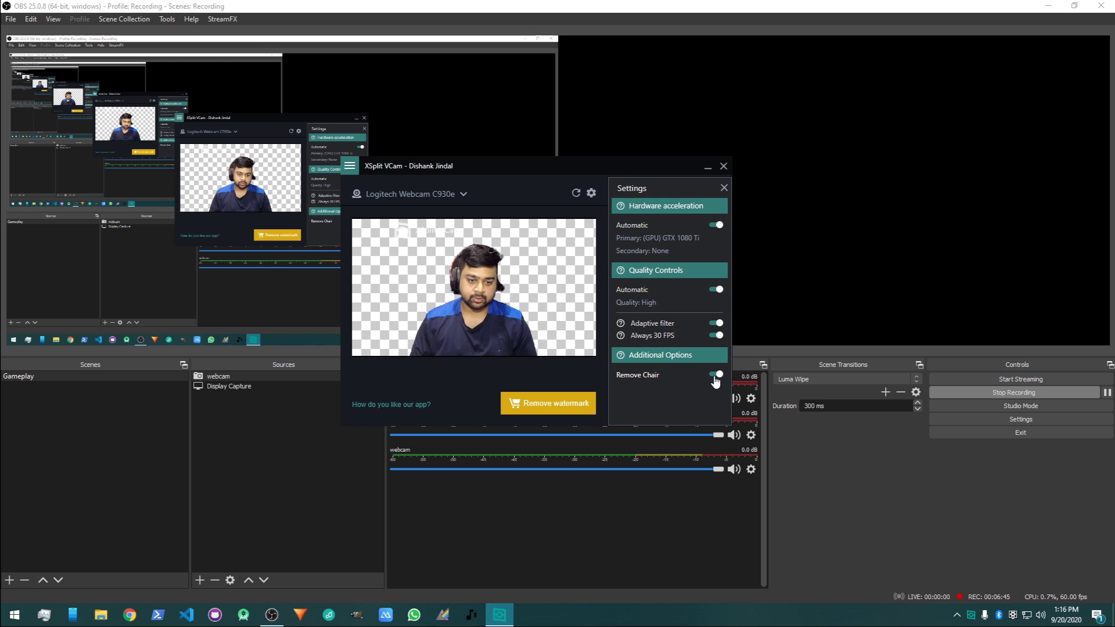
click(723, 186)
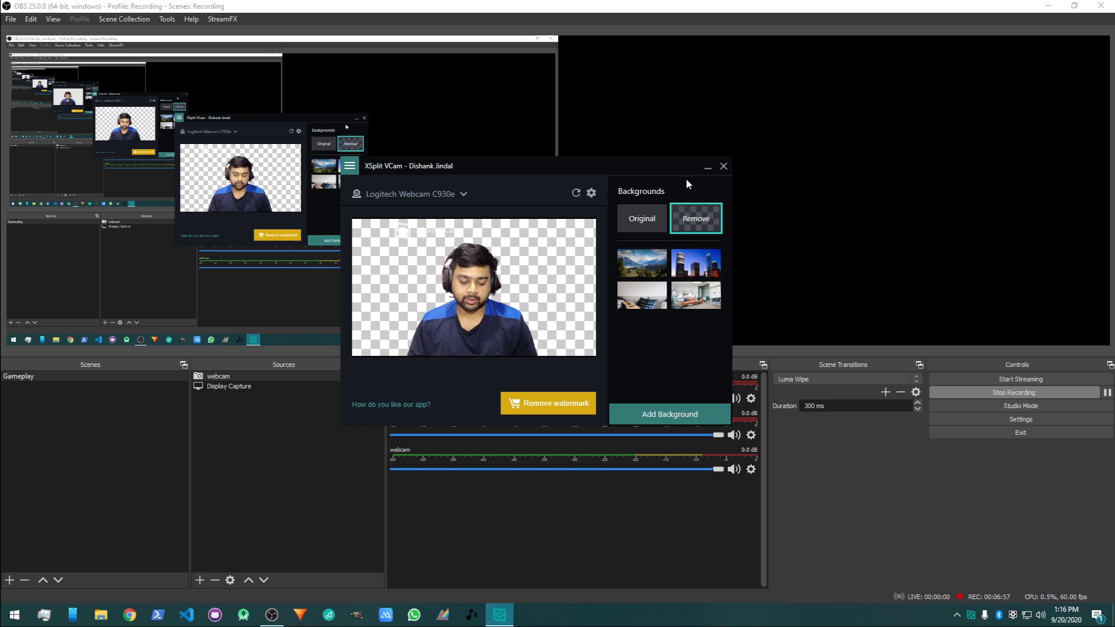
click(707, 172)
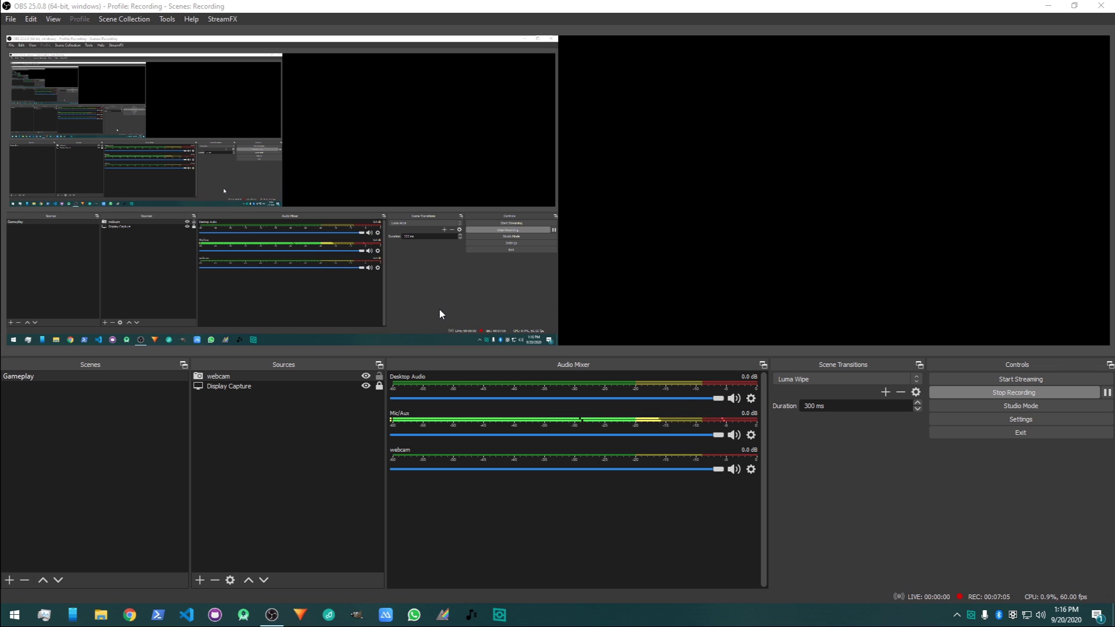
Step: Try XSplit VCam as the webcam source's device, cancel the change, then remove the webcam source
click(263, 375)
right_click(262, 376)
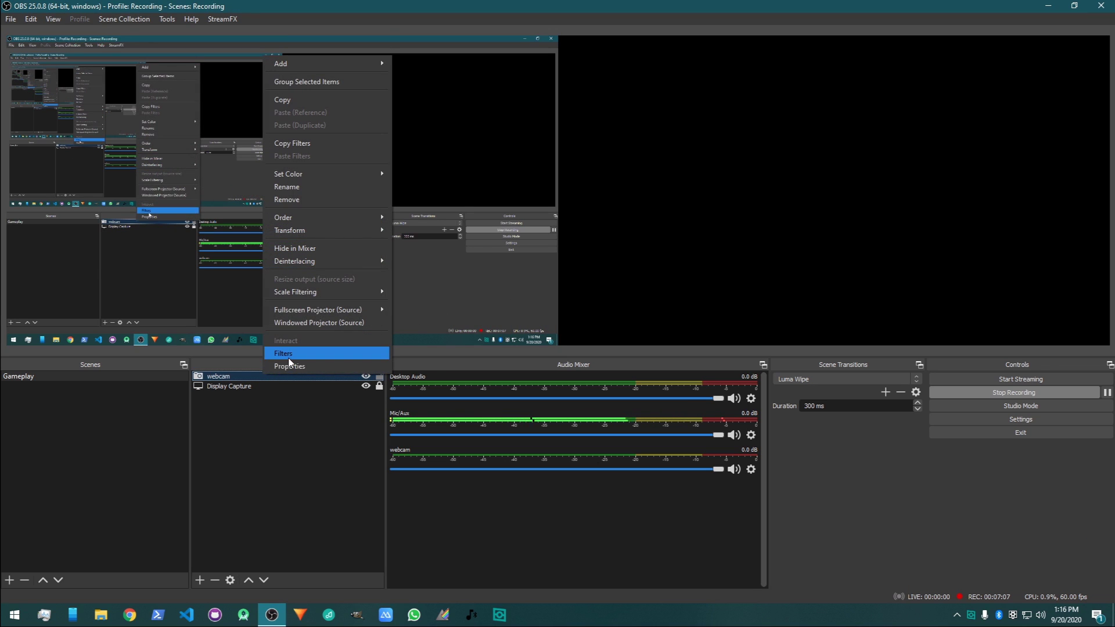
click(289, 366)
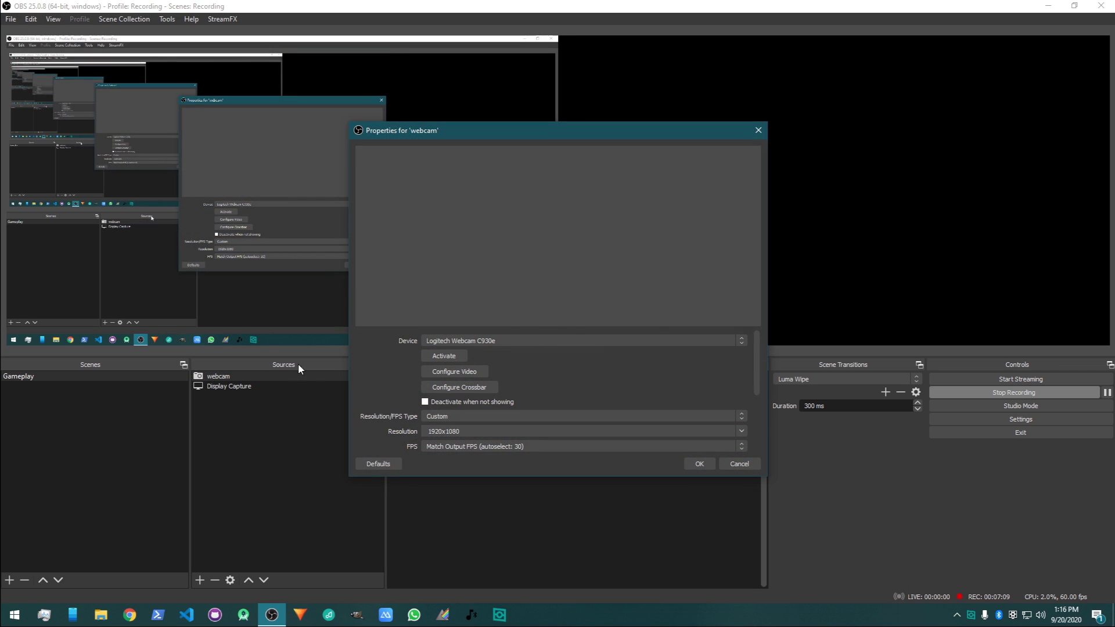
click(476, 341)
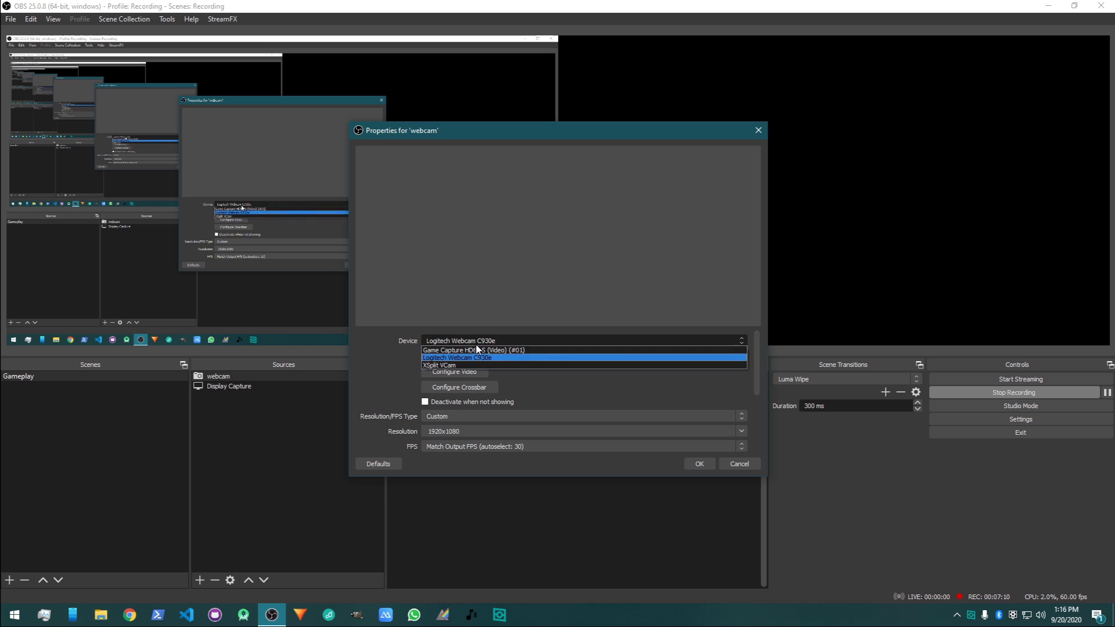
click(438, 365)
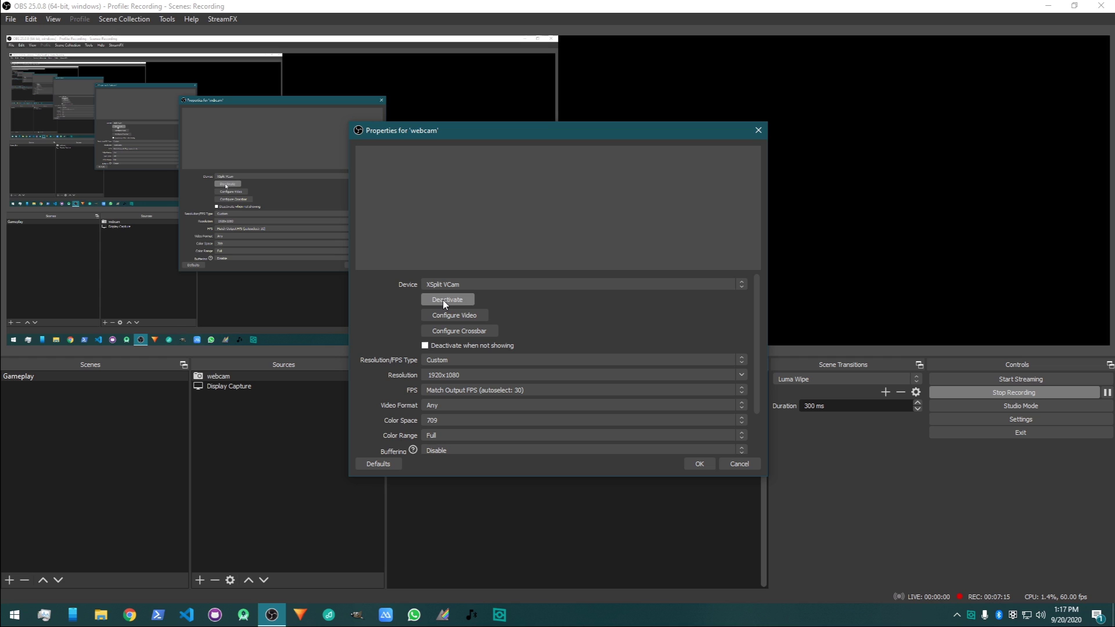
click(736, 465)
right_click(301, 377)
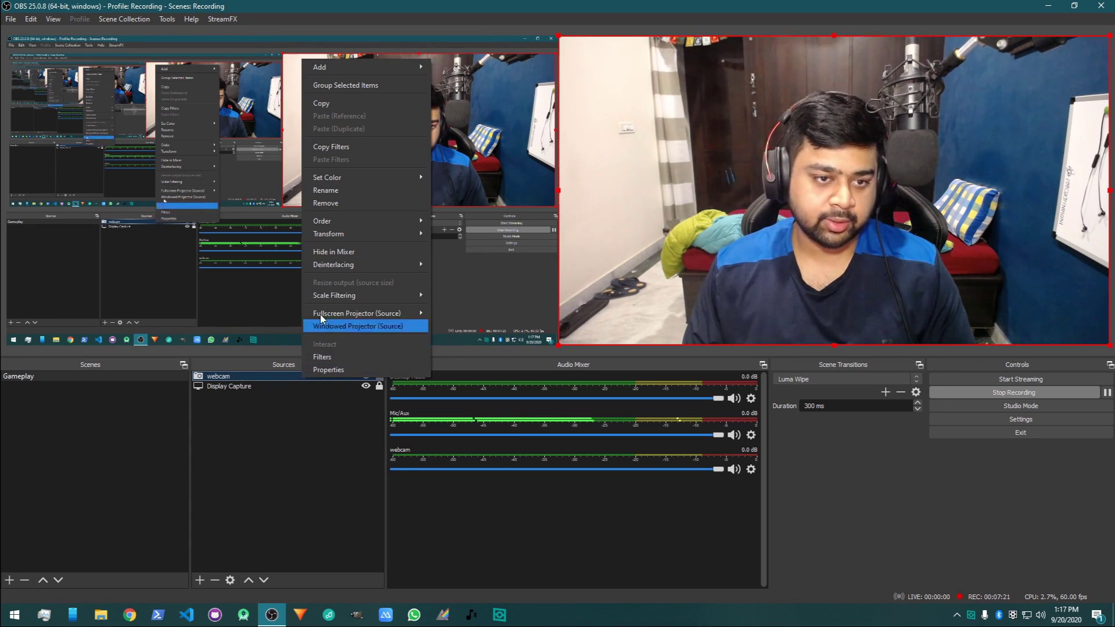
click(325, 203)
Step: Confirm the webcam removal and create a Video Capture Device source named 'vcam'
click(605, 322)
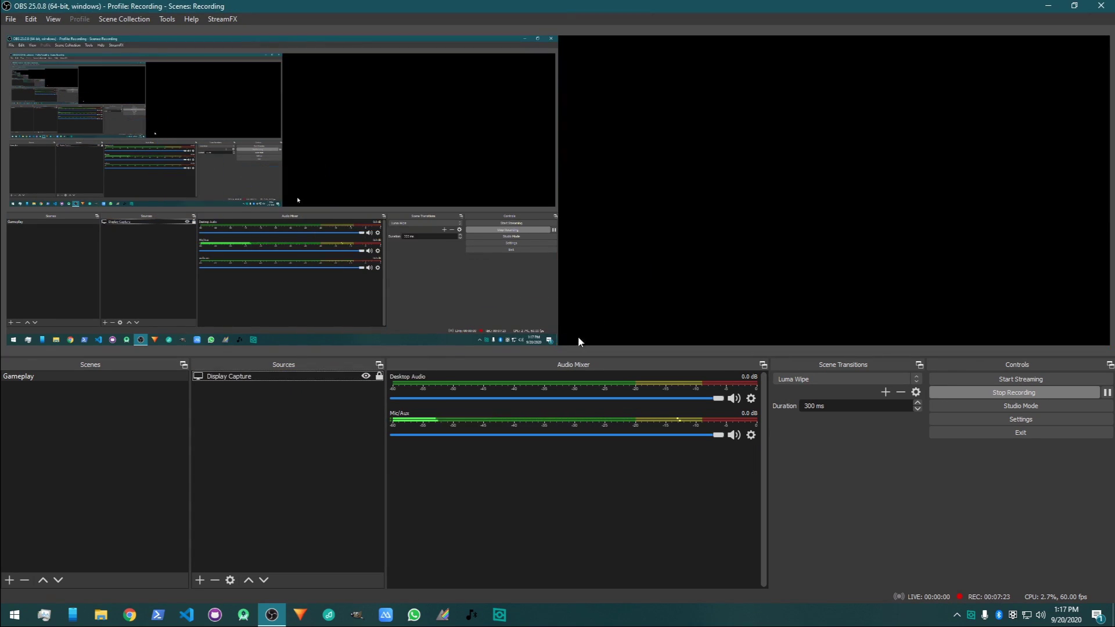
right_click(294, 415)
mouse_move(348, 423)
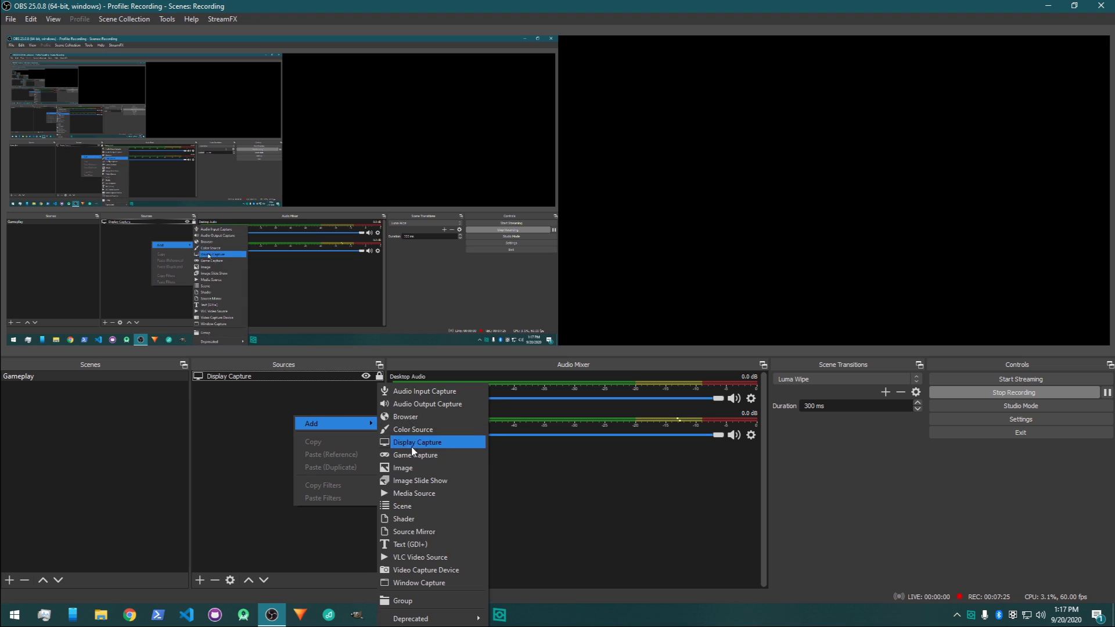
click(425, 571)
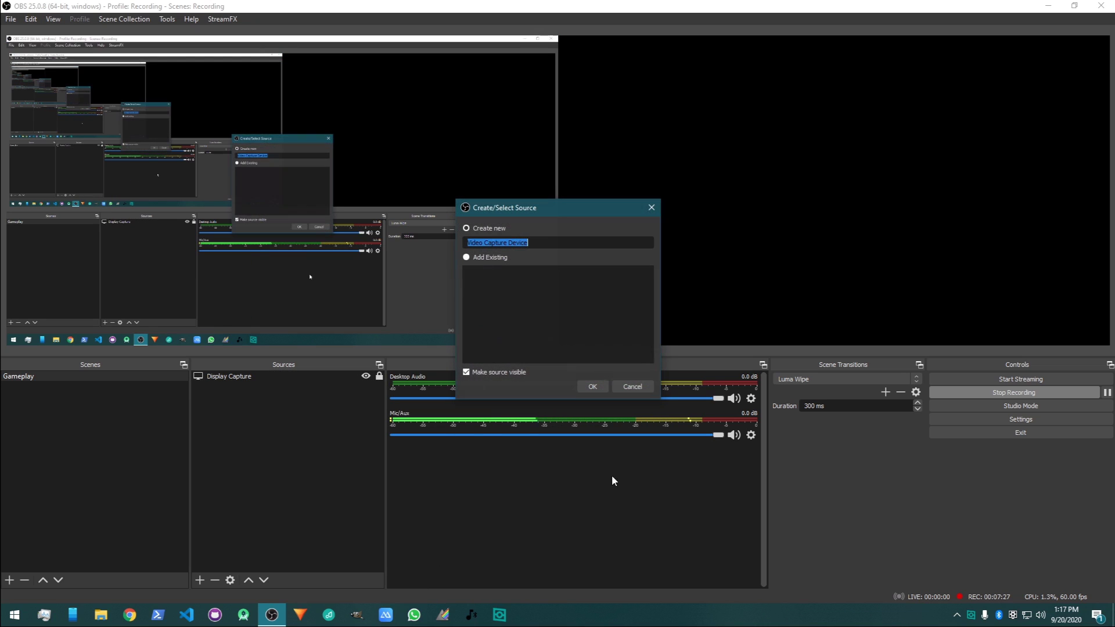
text(vcam)
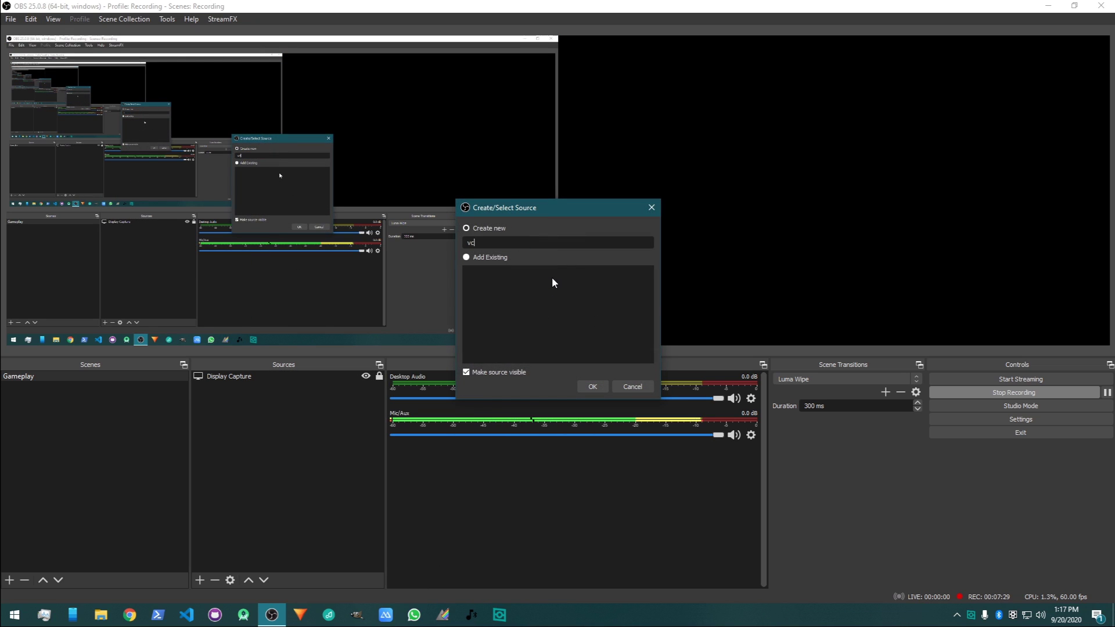
click(593, 386)
Step: Set vcam's device to XSplit VCam and move its picture right on the canvas
click(498, 287)
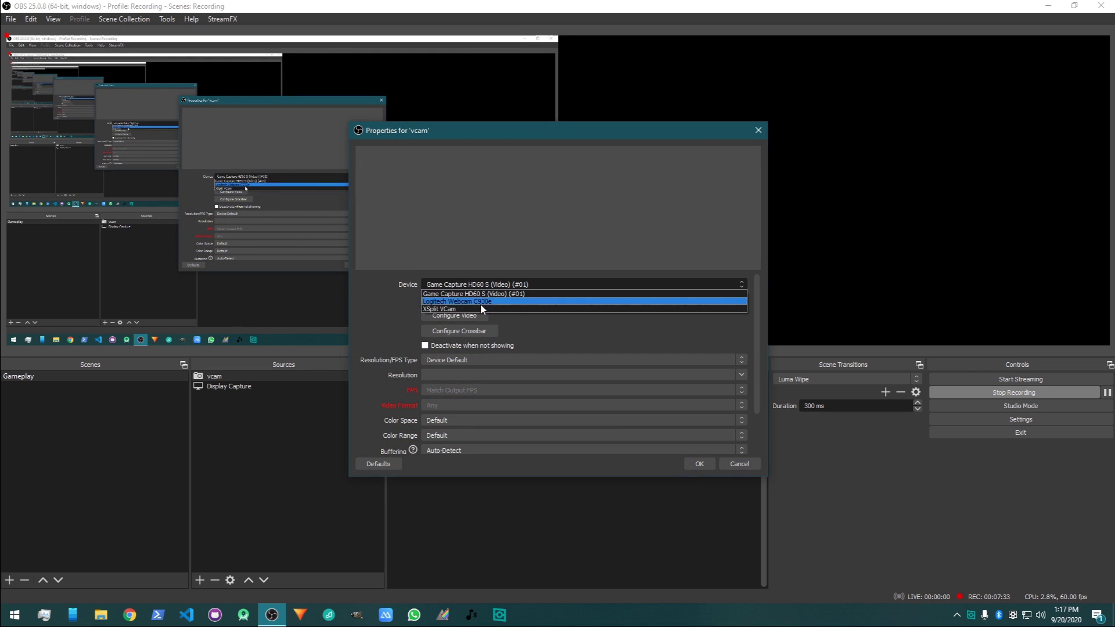
click(479, 303)
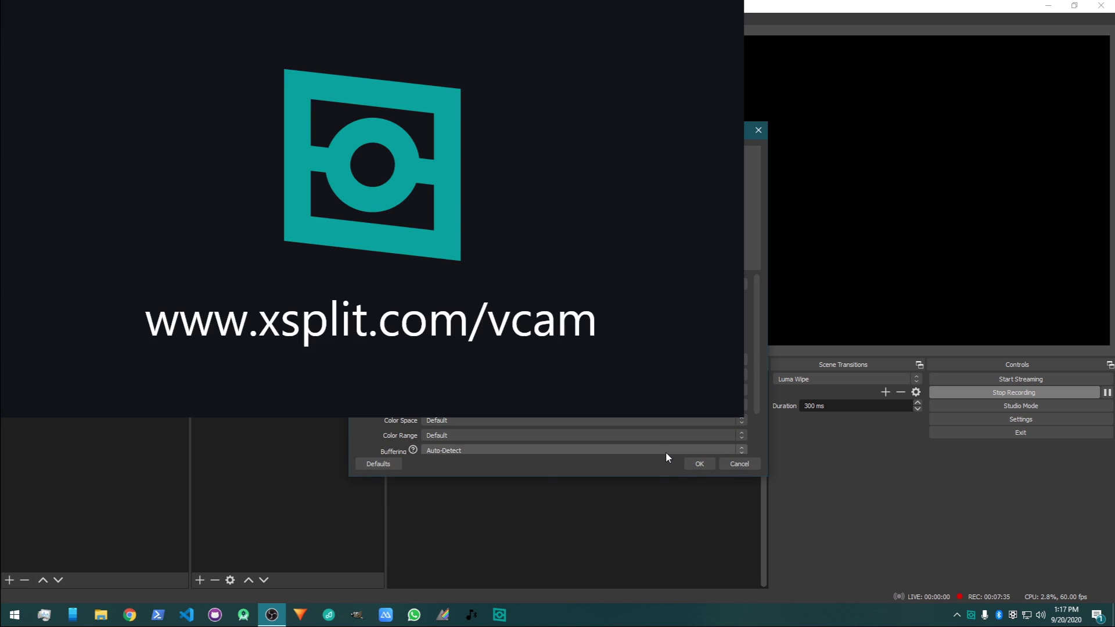
click(700, 461)
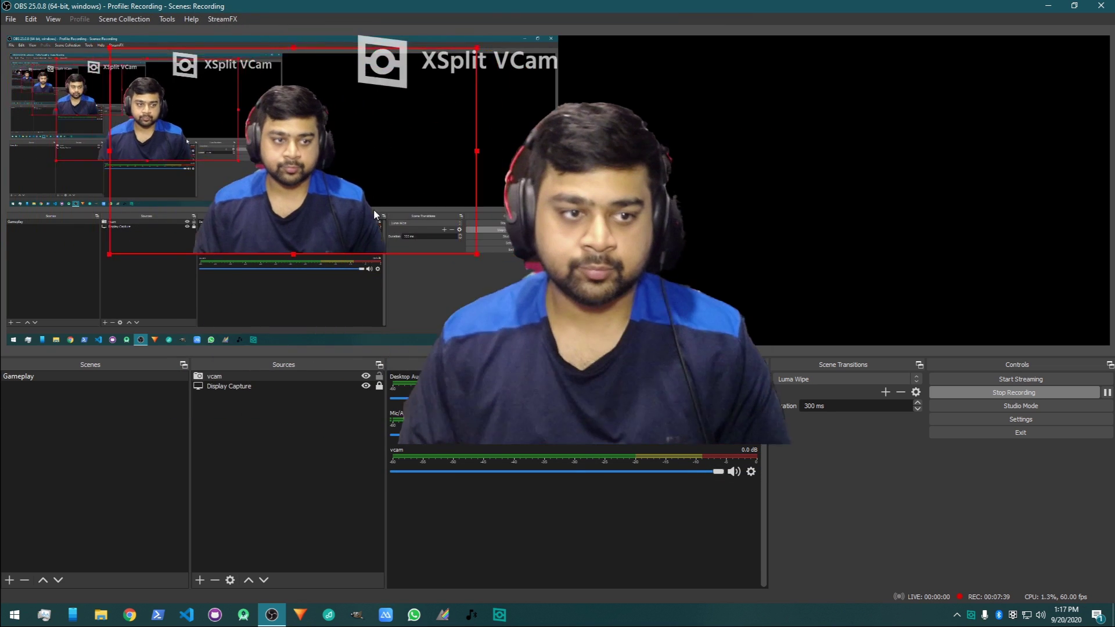
drag(374, 209, 997, 299)
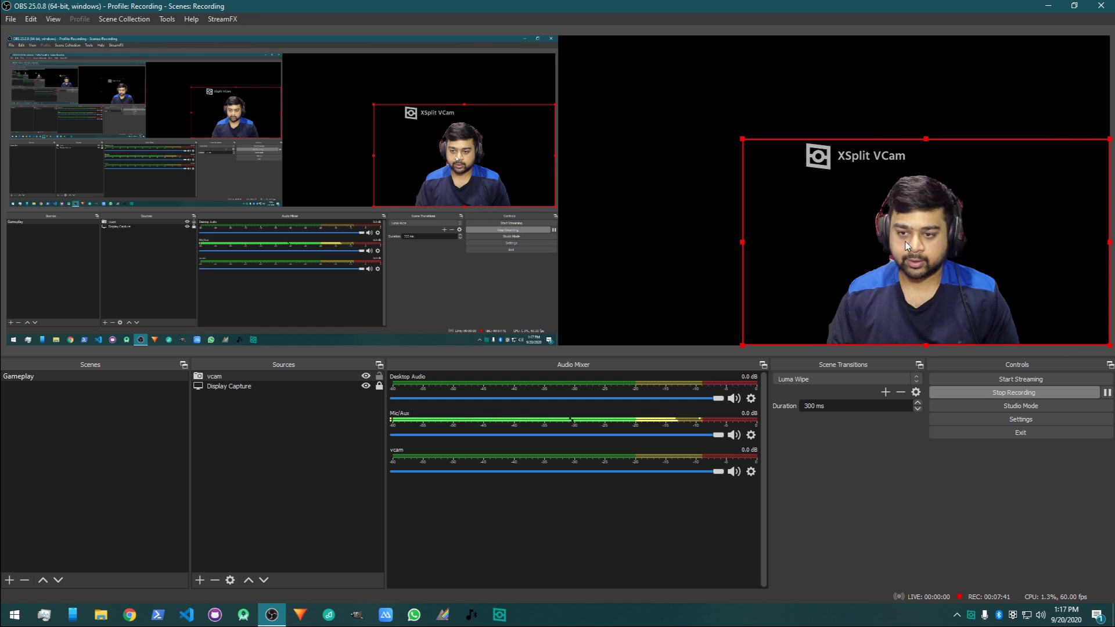
Step: Enlarge the vcam picture and crop the XSplit logo off the top and the empty sides
drag(742, 140, 573, 37)
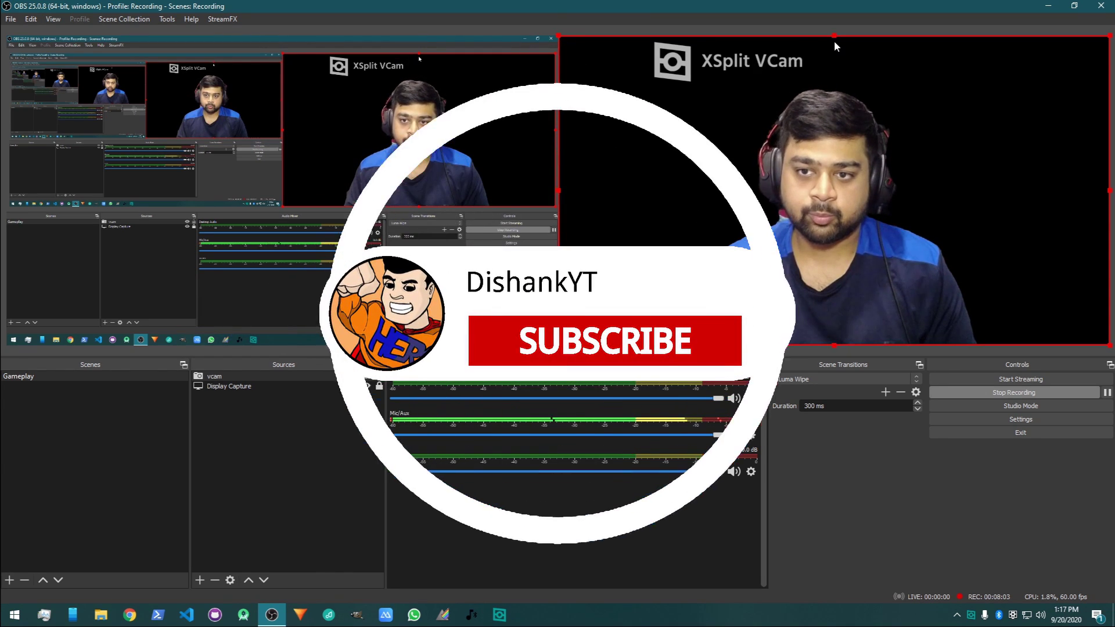
drag(835, 35, 838, 83)
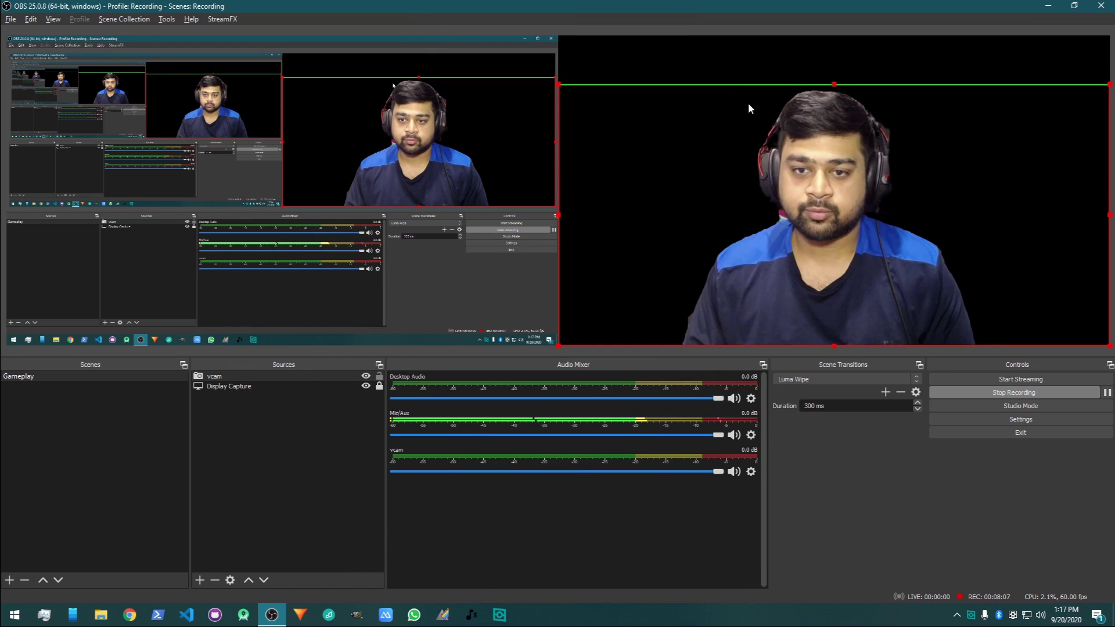
drag(559, 214, 672, 232)
drag(1107, 226, 987, 226)
Step: Shrink the cropped vcam picture and place it along the bottom of the canvas
drag(925, 158, 499, 175)
drag(590, 85, 382, 273)
drag(310, 317, 381, 321)
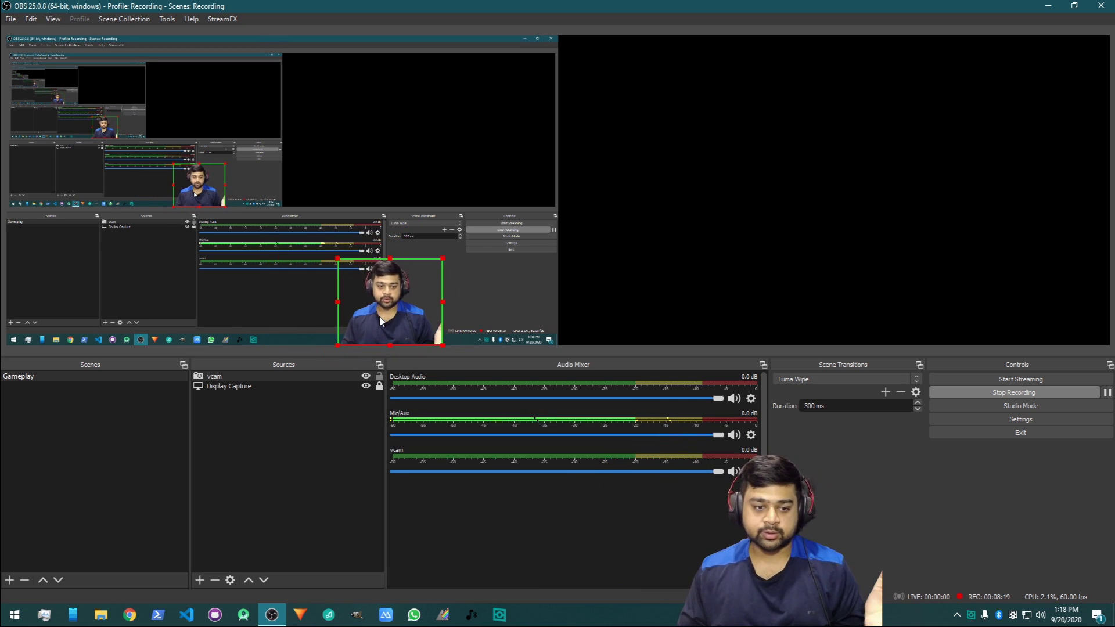